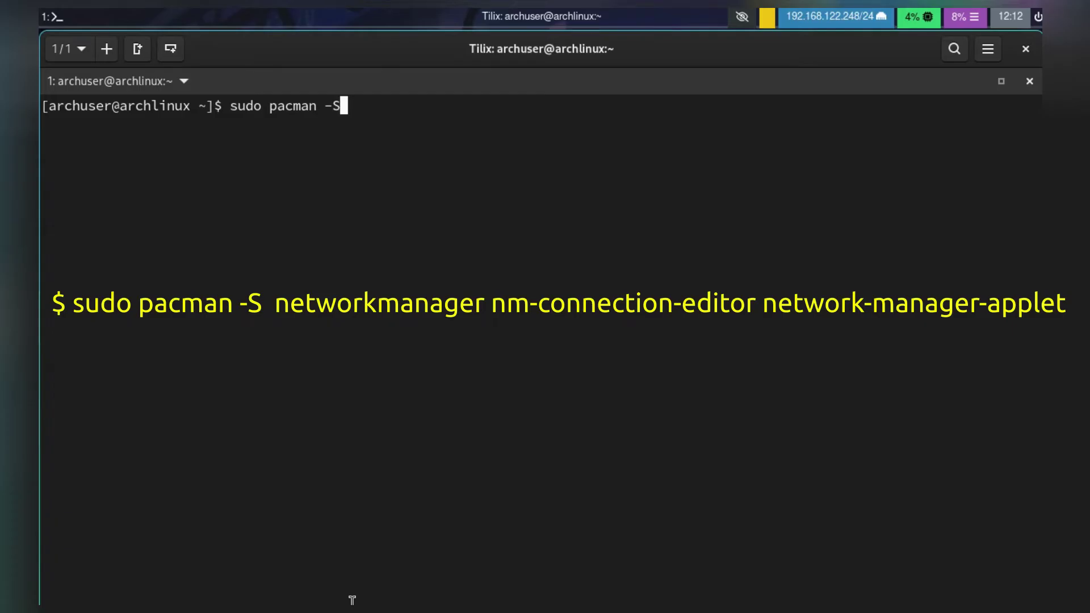
Start the install command 'sudo pacman -S networkmanager n' at the Tilix prompt.
type("networkmanager n")
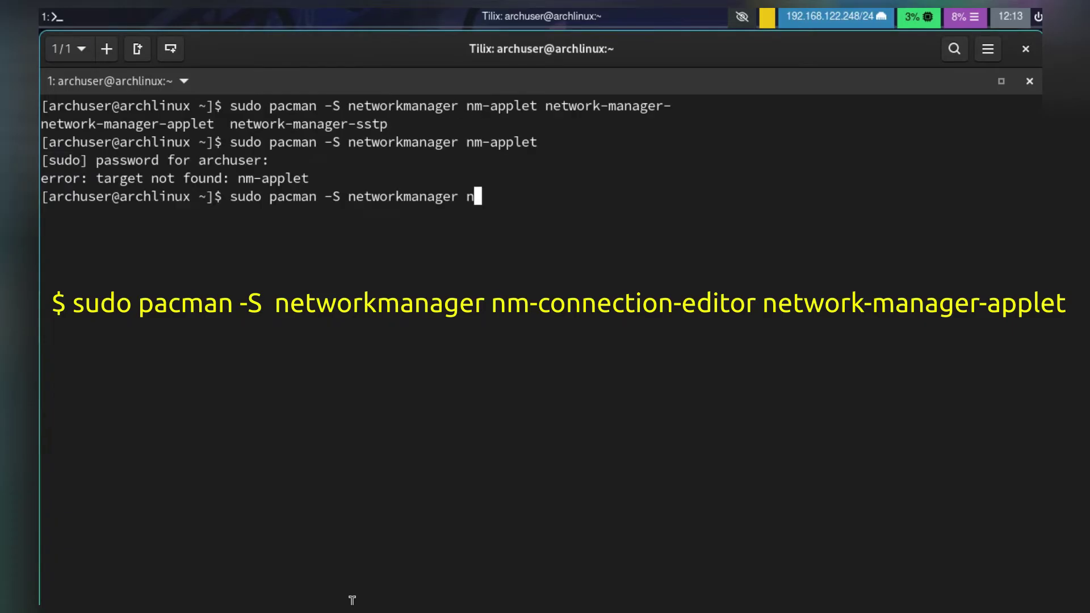
Install networkmanager, nm-connection-editor and network-manager-applet with pacman, confirming with y.
type("m-co")
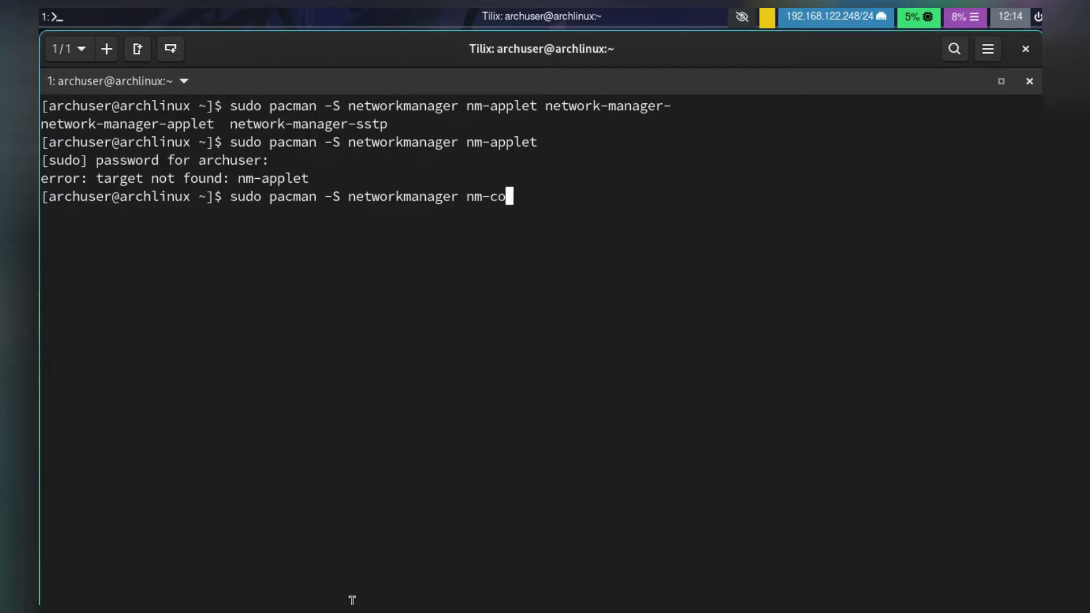
key("Tab")
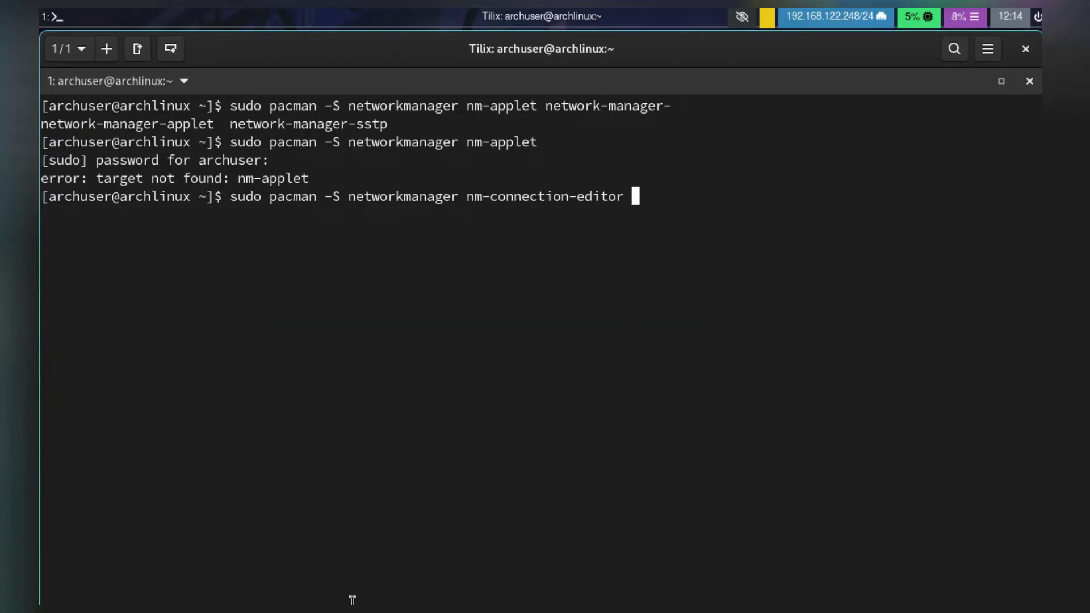
type("net")
key("Tab")
type("appl")
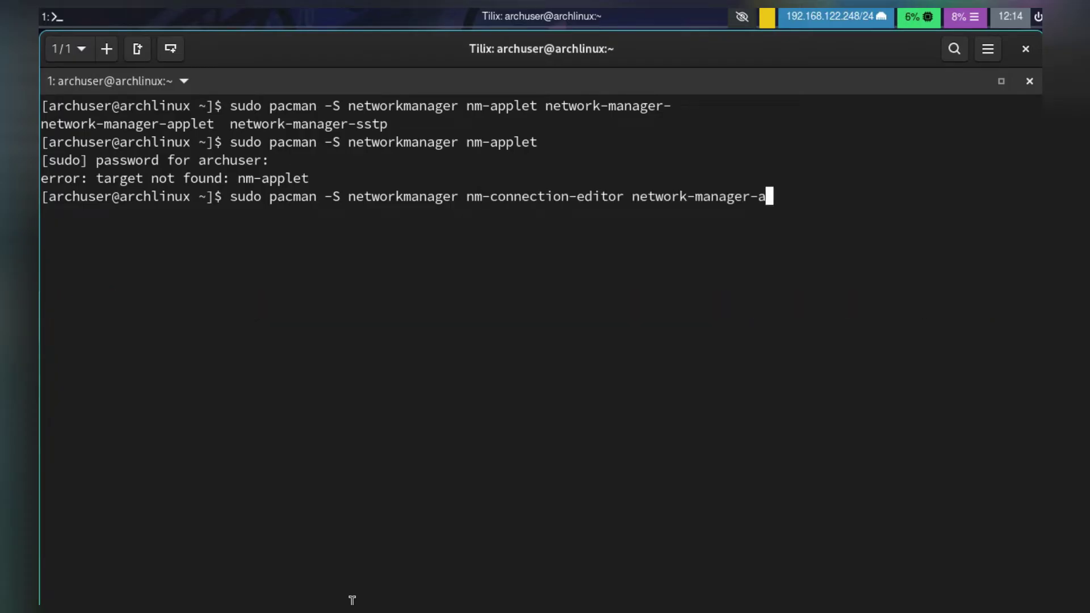
key("Tab")
key("Return")
type("y")
key("Return")
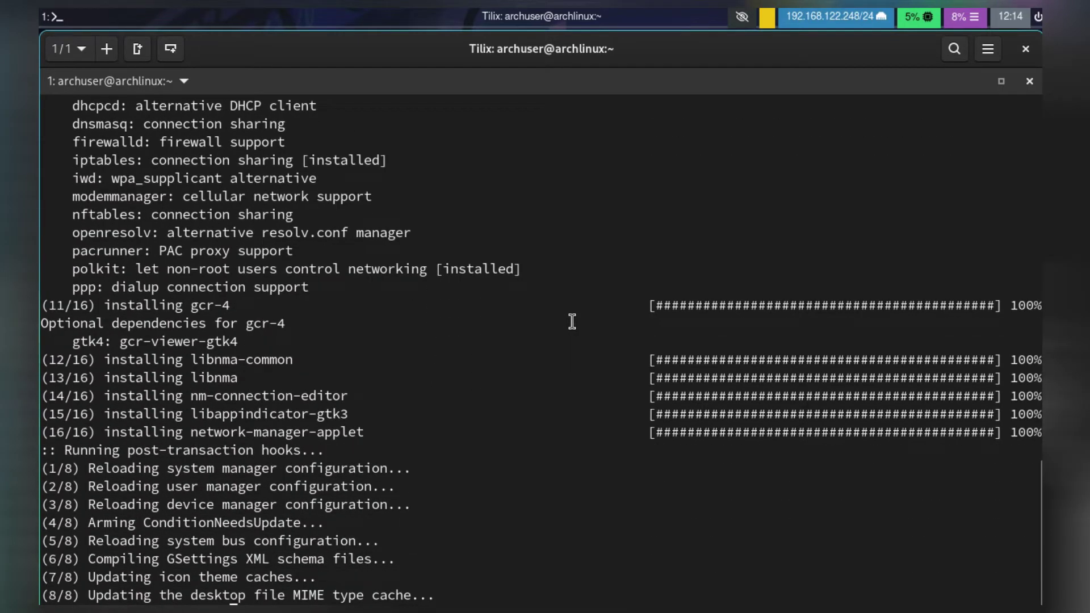
Clear the screen and write '[main]' and 'dns=none' into /etc/NetworkManager/conf.d/dns.conf using sudo nano.
key("ctrl+l")
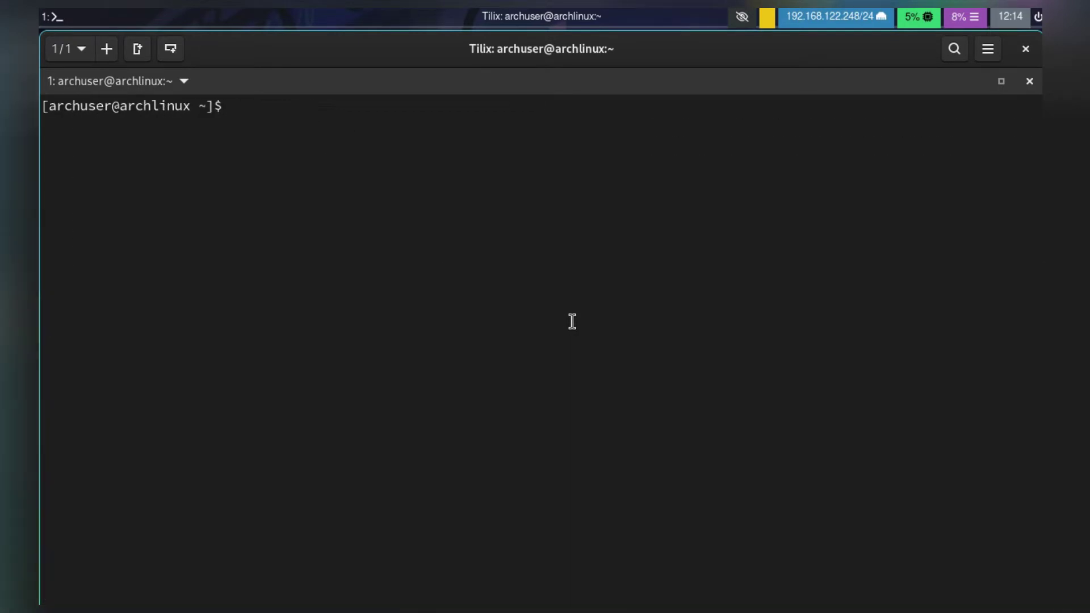
type("sud")
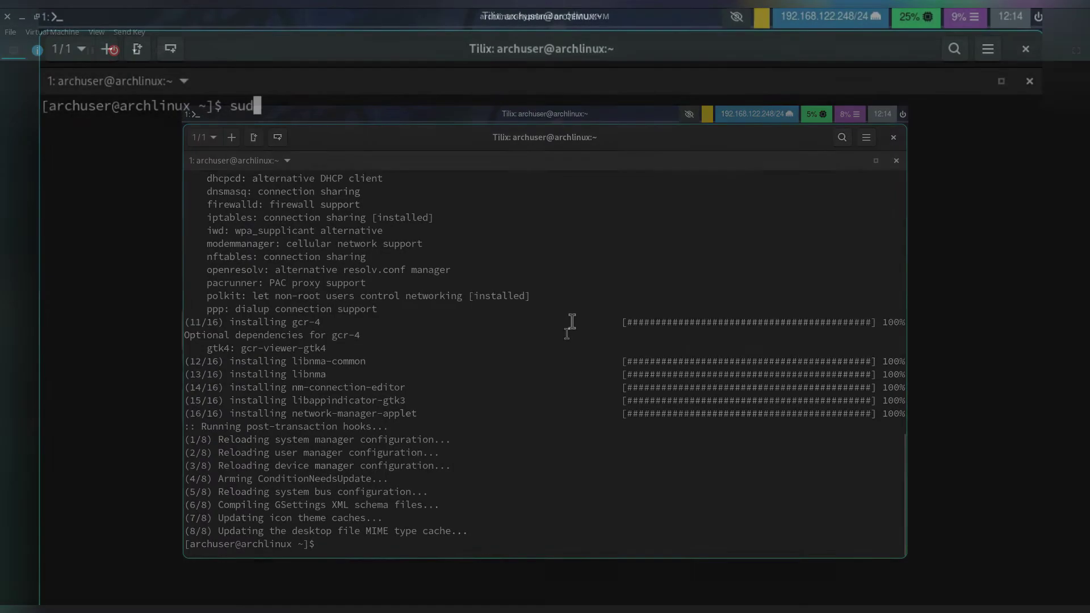
type("o nano /et")
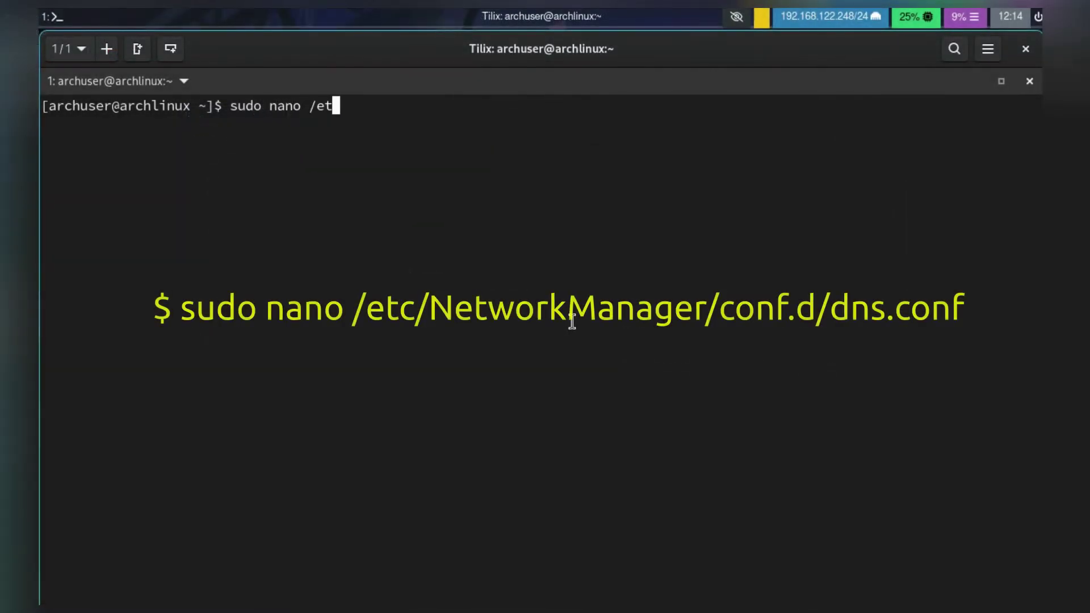
type("c/Net")
key("Tab")
type("co")
key("Tab")
type("dns.conf")
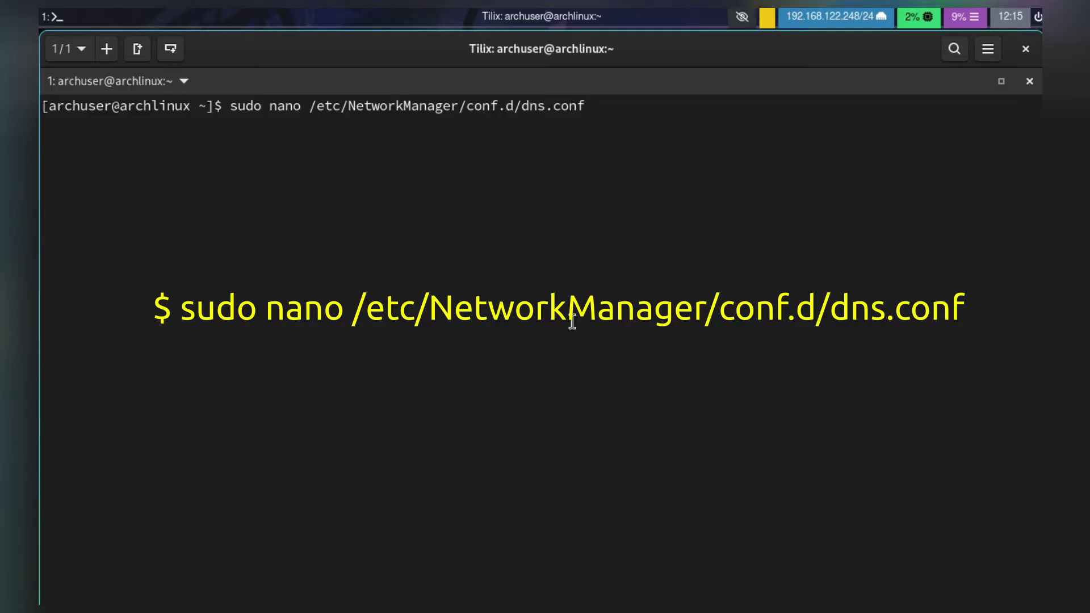
key("Return")
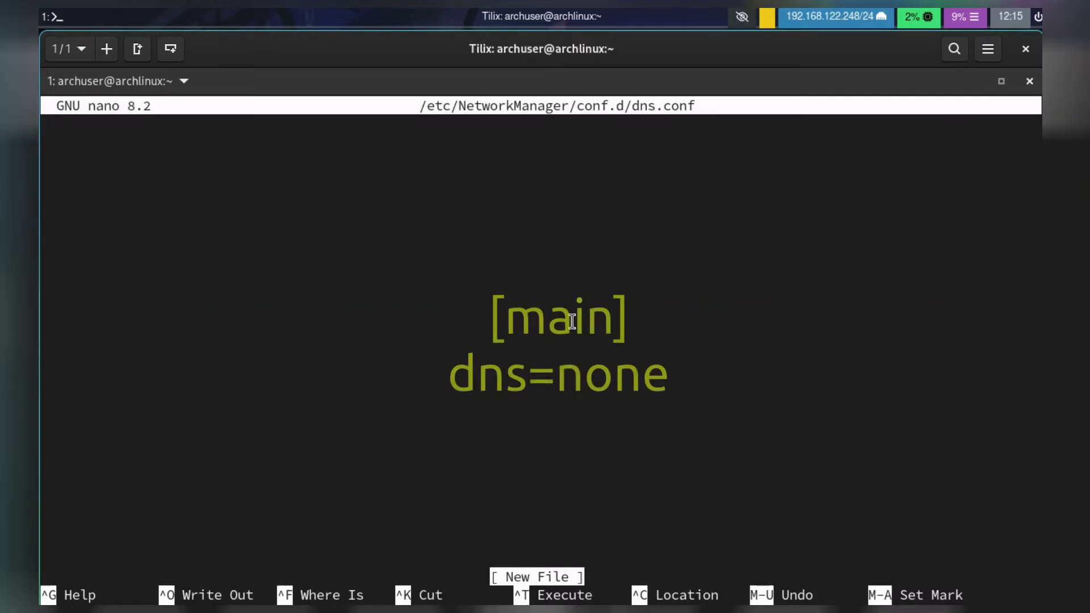
type("[main]")
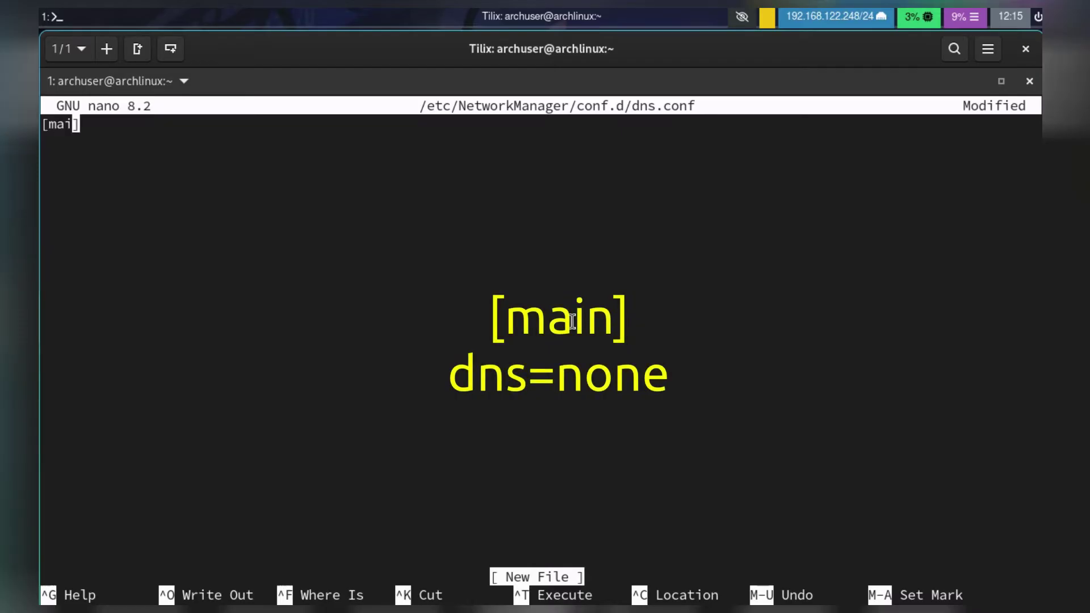
key("Return")
type("dns=none")
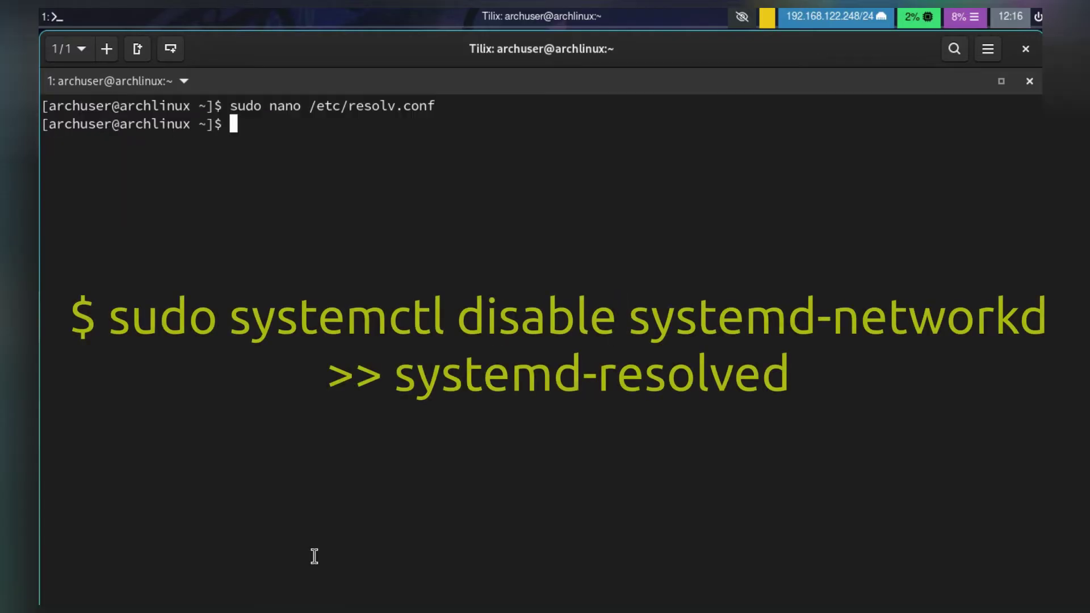
Stop and disable systemd-networkd and systemd-resolved.service with sudo systemctl.
type("sudo")
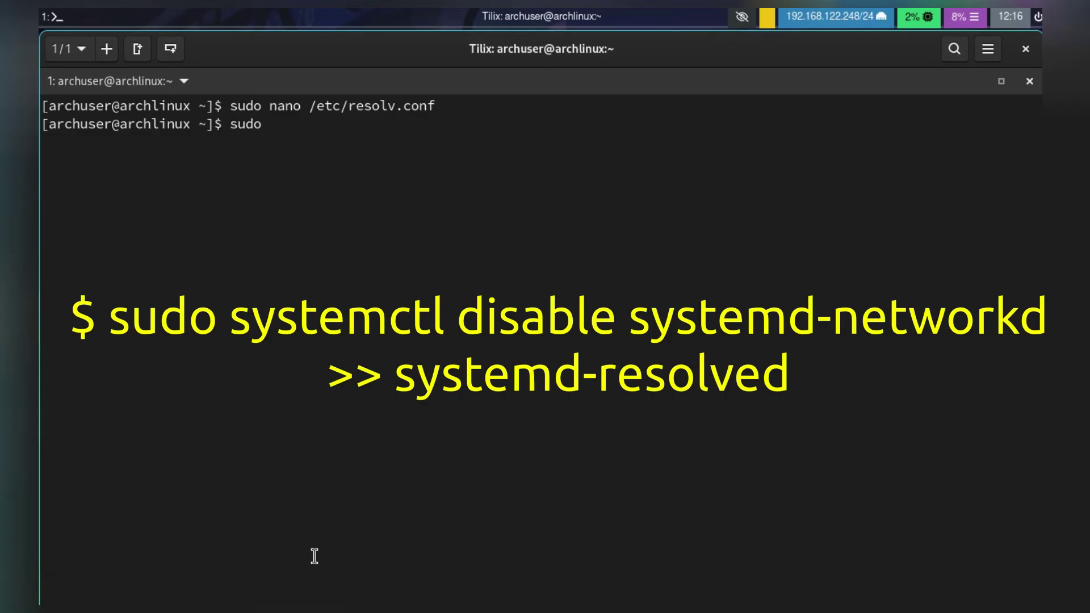
type(" syst")
type("emctl ")
type("disab")
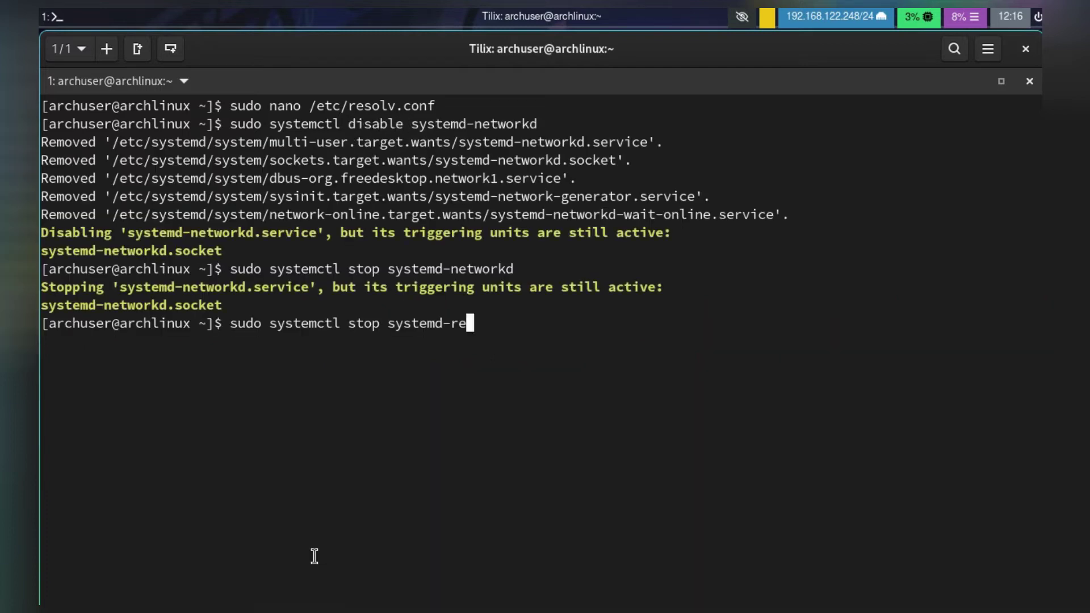
type("so")
key("Tab")
key("Return")
key("Up")
key("ctrl+Left")
key("ctrl+Left")
key("ctrl+Left")
key("Left")
key("BackSpace")
key("BackSpace")
key("BackSpace")
key("BackSpace")
type("disa")
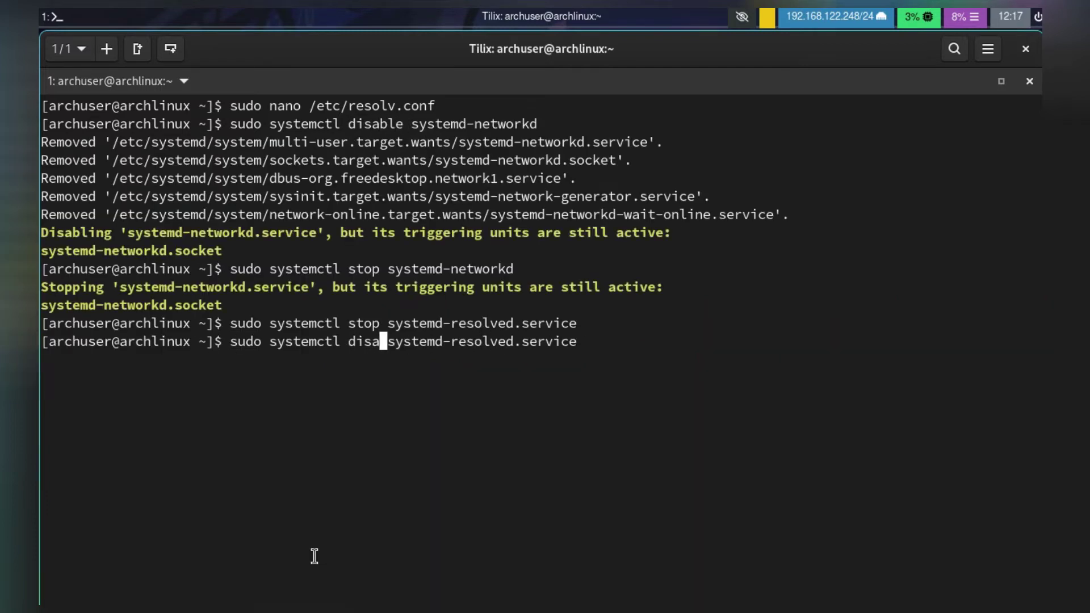
type("ble")
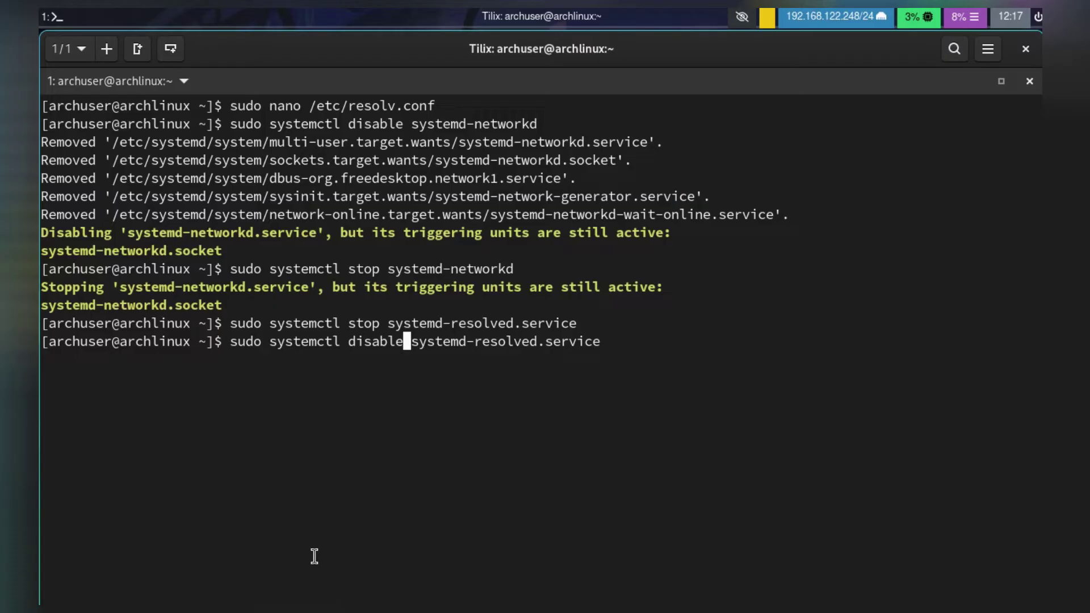
key("Return")
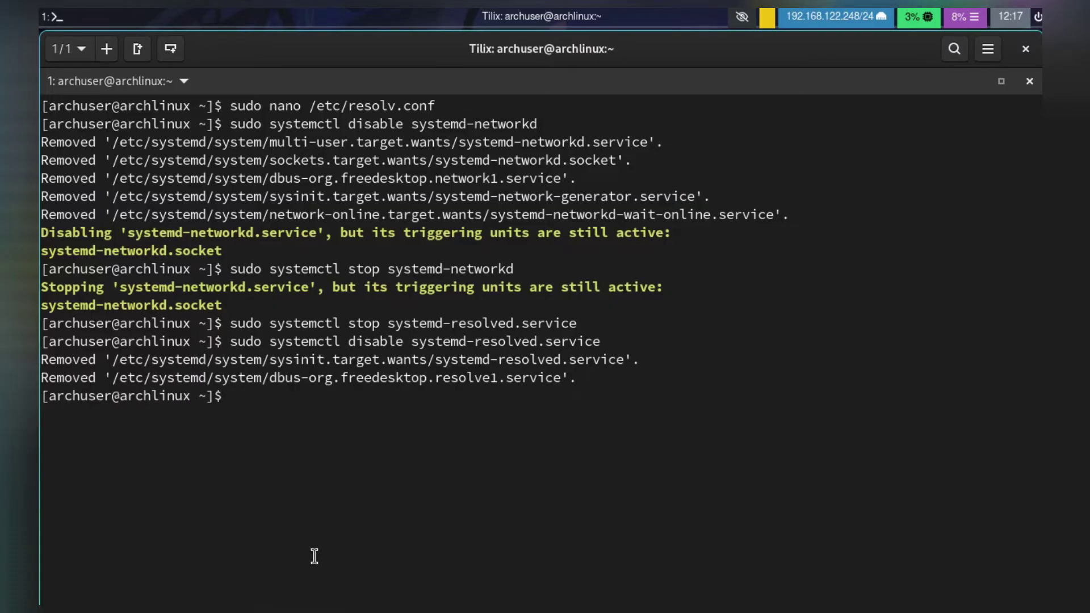
Enable and then start the NetworkManager service with sudo systemctl.
type("sudo systemctl enable Ne")
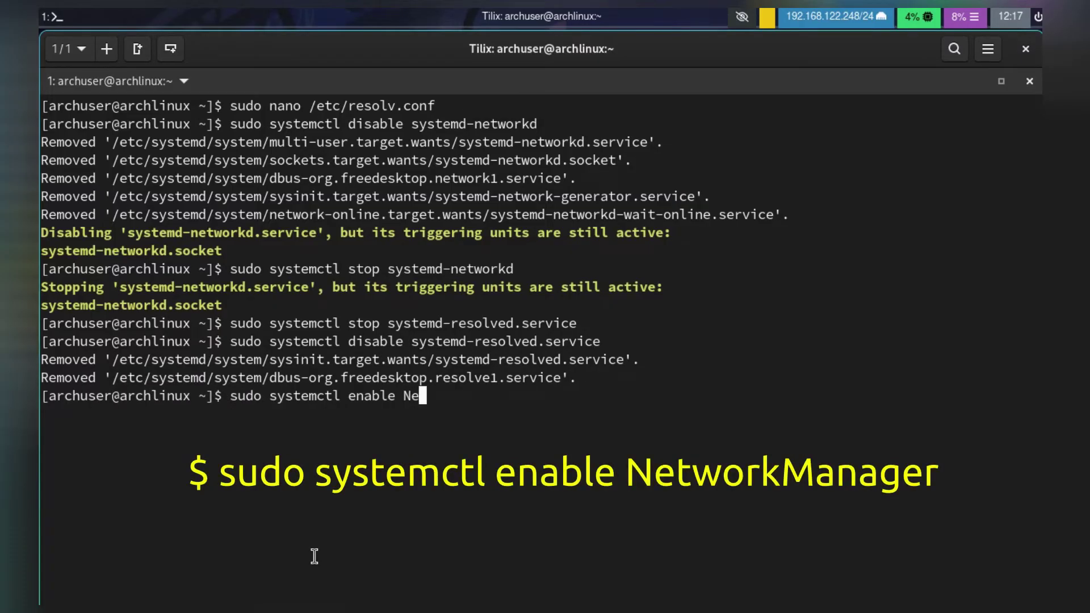
type("two")
key("Tab")
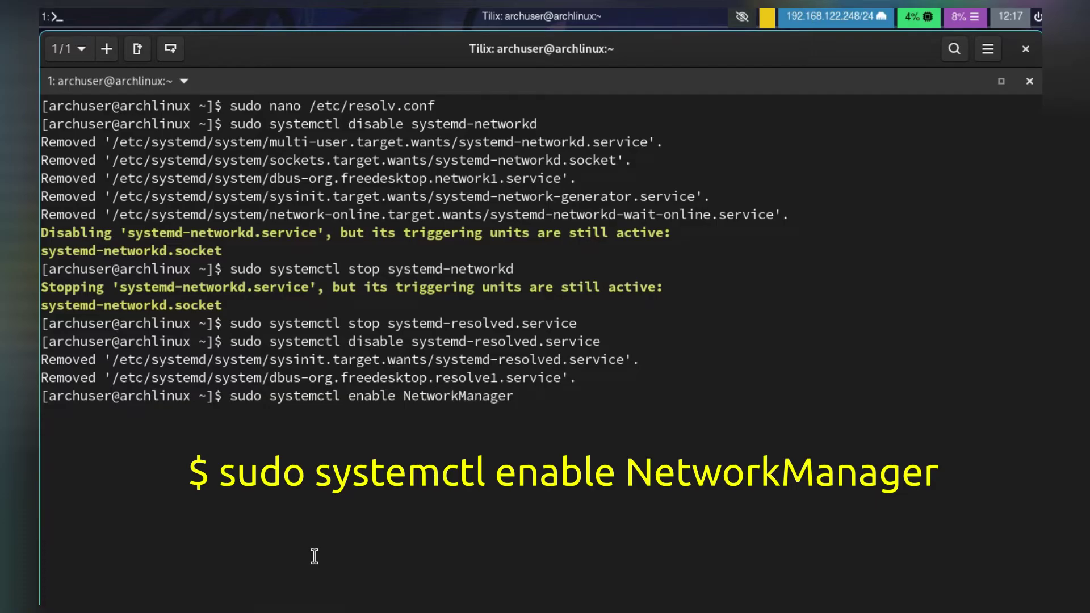
key("Return")
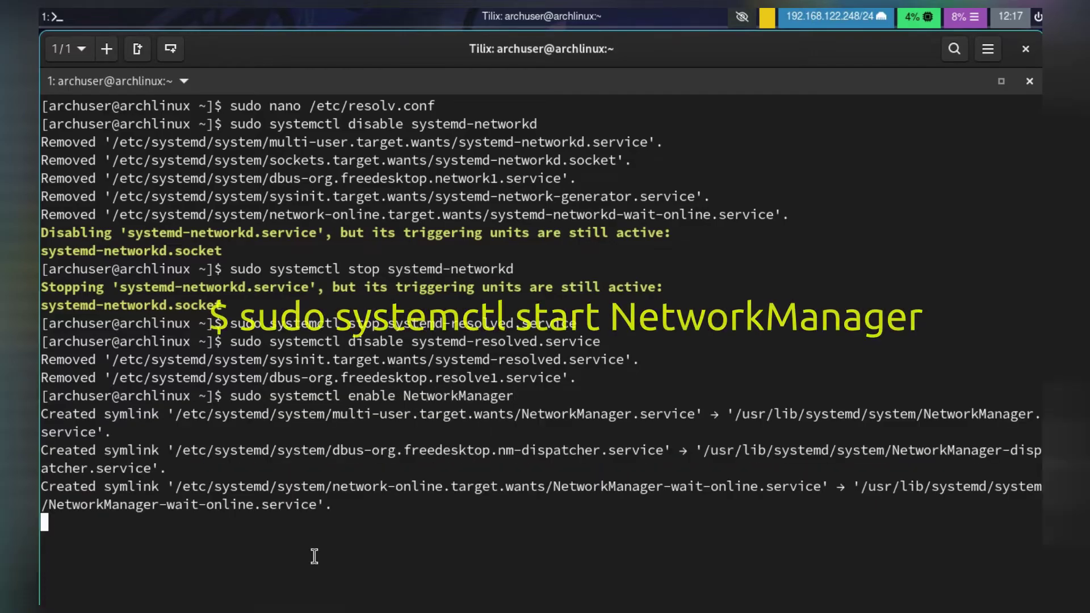
key("Up")
key("Left")
key("Left")
key("Left")
key("Left")
key("Left")
key("Left")
key("Left")
key("Left")
key("Left")
key("Left")
key("Left")
key("Left")
key("Left")
key("Left")
key("Left")
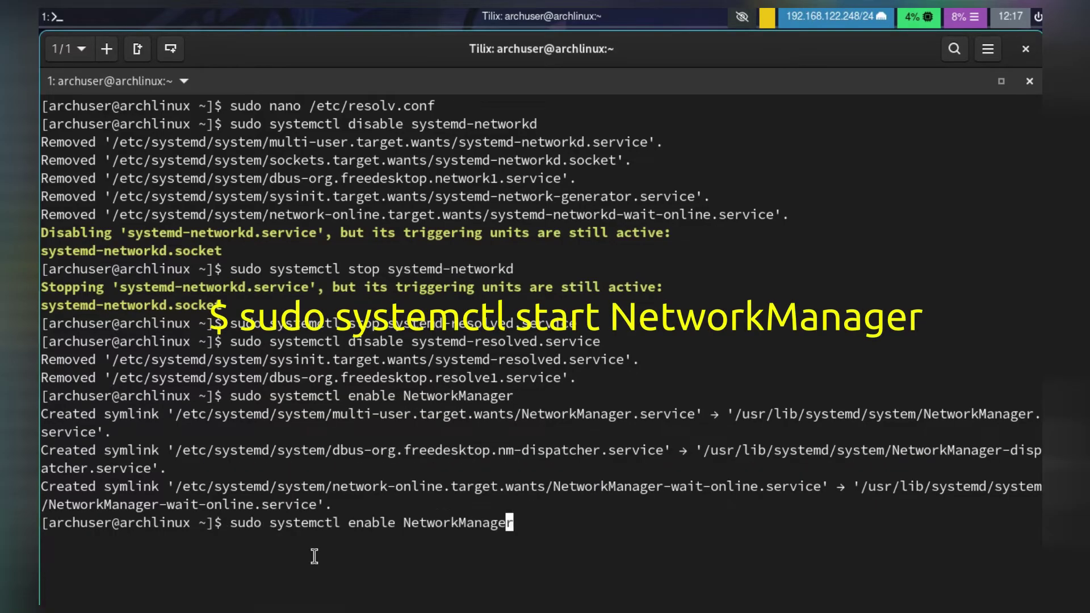
key("BackSpace")
key("BackSpace")
key("BackSpace")
key("BackSpace")
key("BackSpace")
key("BackSpace")
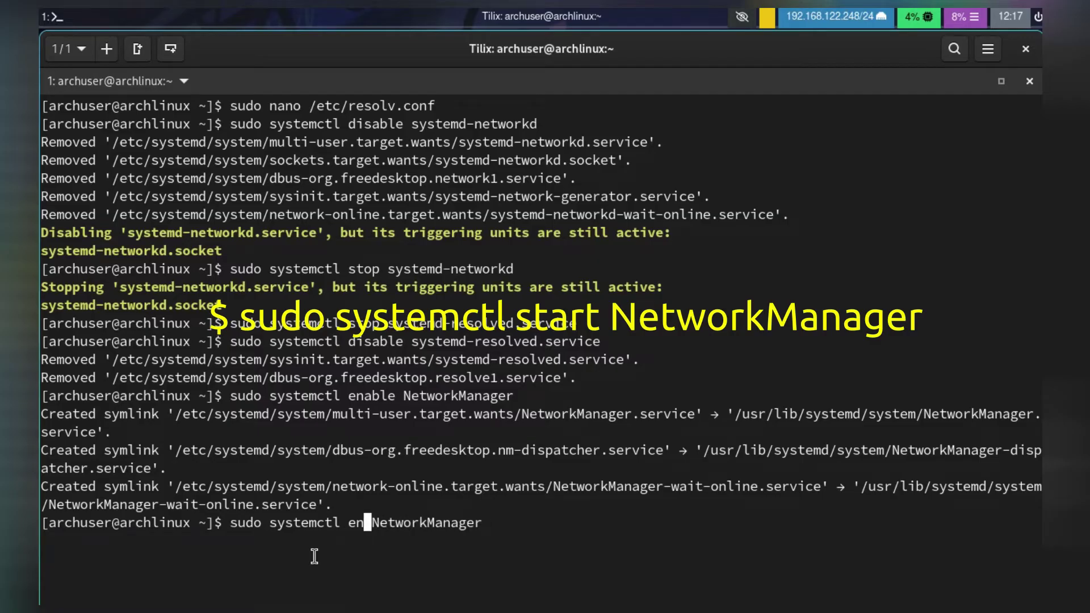
type("start")
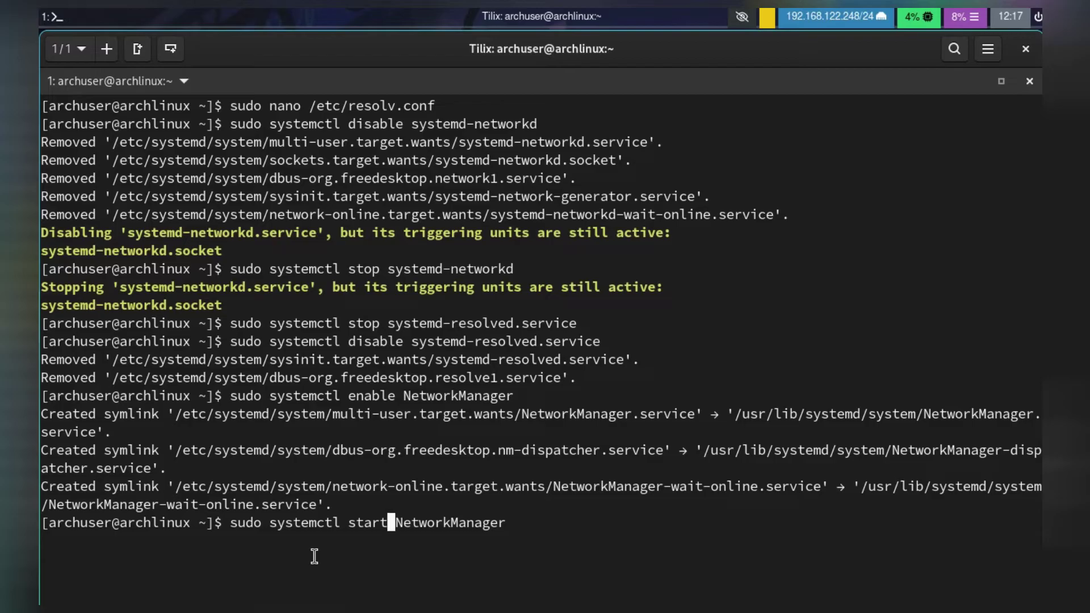
key("Return")
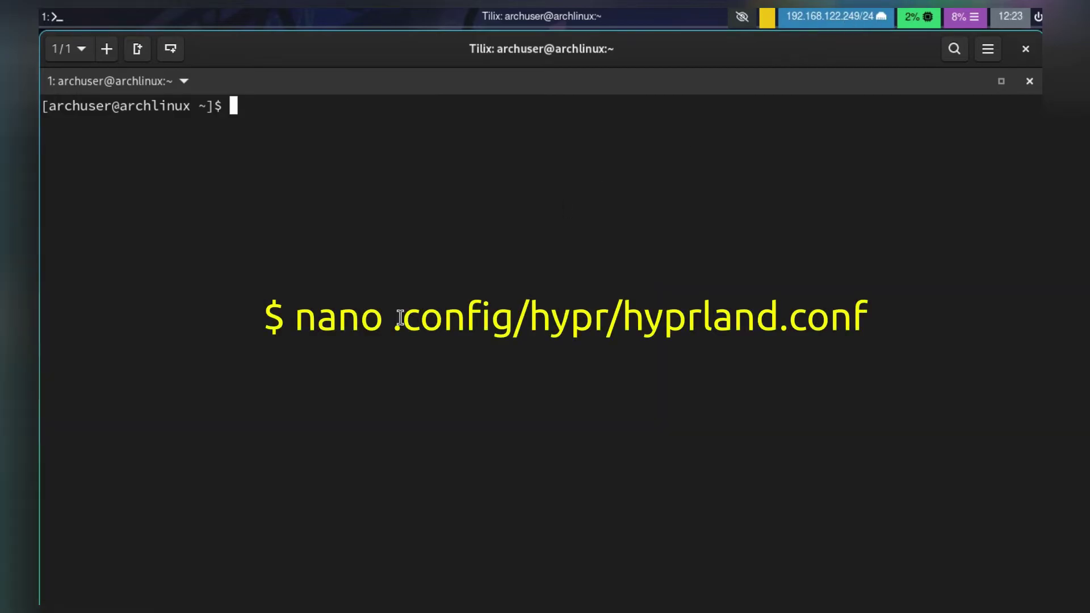
Open .config/hypr/hyprland.conf in nano and go to the waybar exec-once line.
type("nano .config/hypr/hyprland.conf")
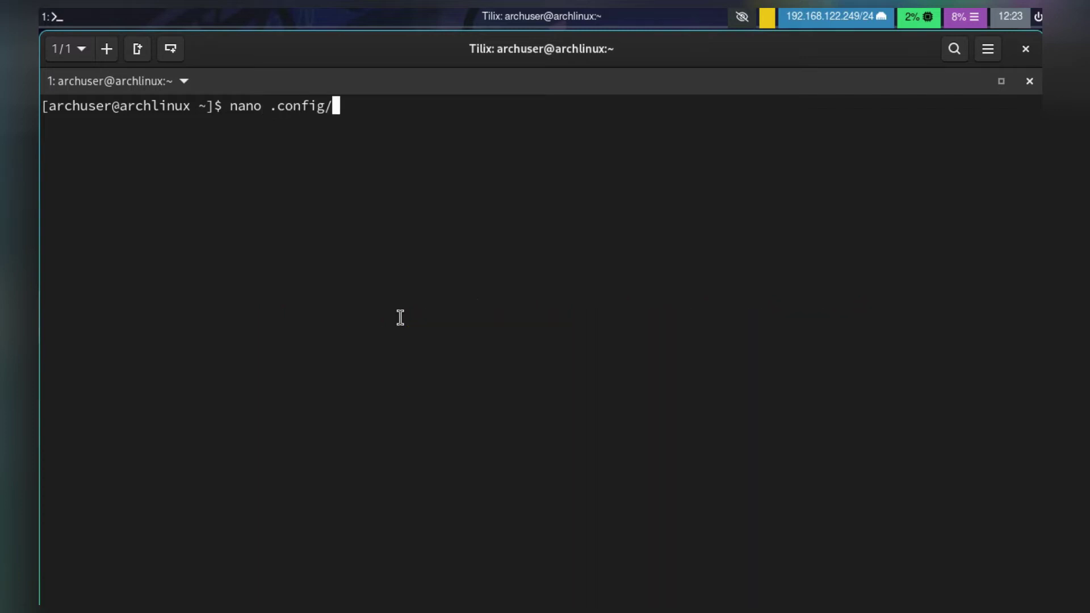
key("Return")
key("Down")
key("Down")
key("Down")
key("Down")
key("Down")
key("Down")
key("Down")
key("Down")
key("Down")
key("Down")
key("Down")
key("Down")
key("Down")
key("Down")
key("Down")
key("Down")
key("Down")
key("Down")
key("Down")
key("Down")
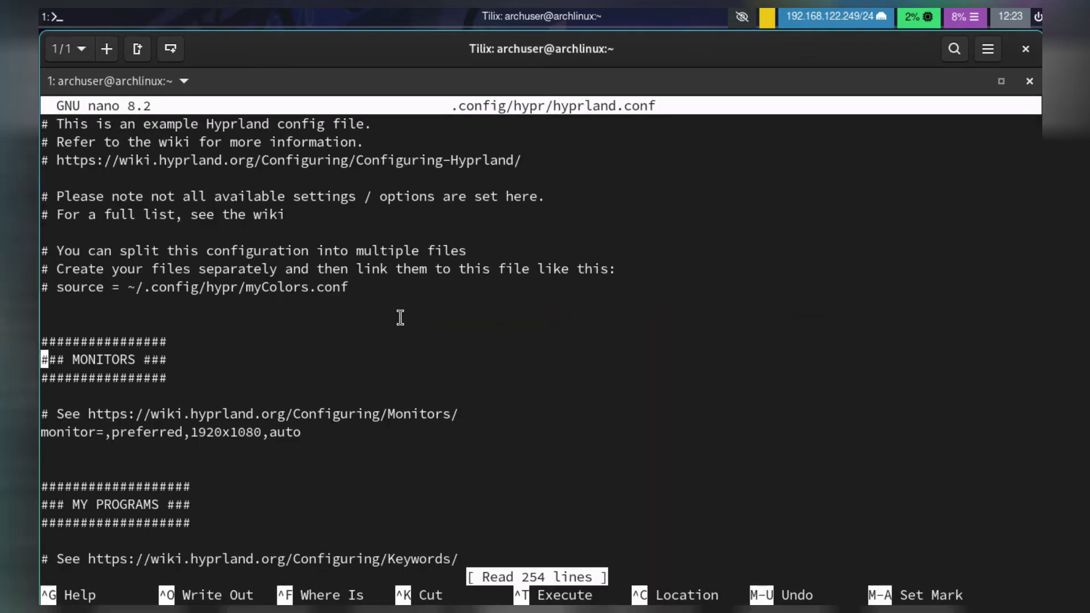
key("Up")
key("Up")
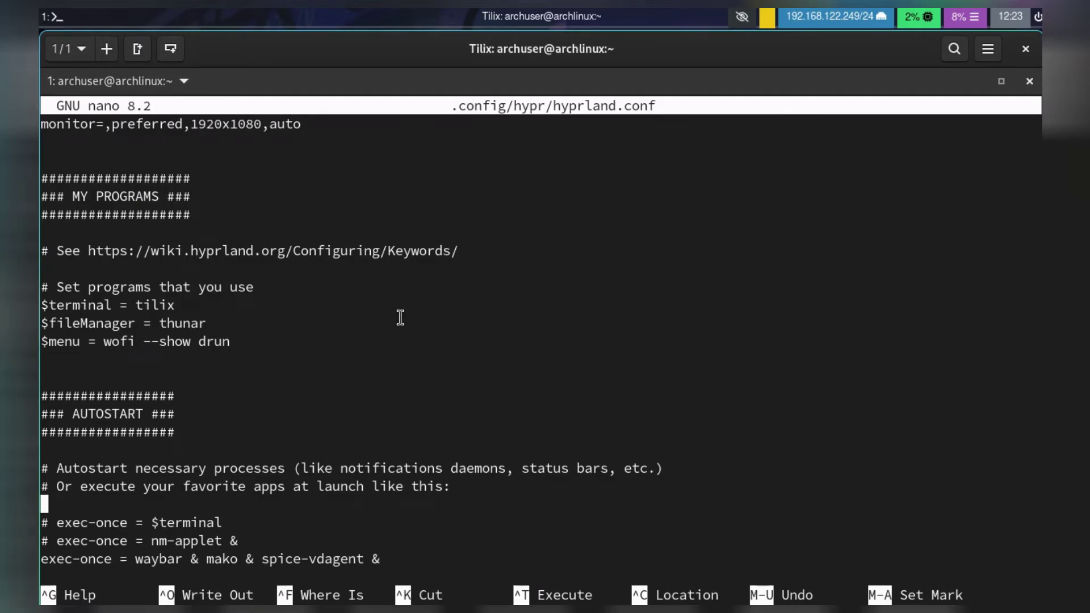
key("Down")
key("Down")
key("Down")
key("Down")
key("Down")
key("Down")
key("Down")
key("Up")
key("Up")
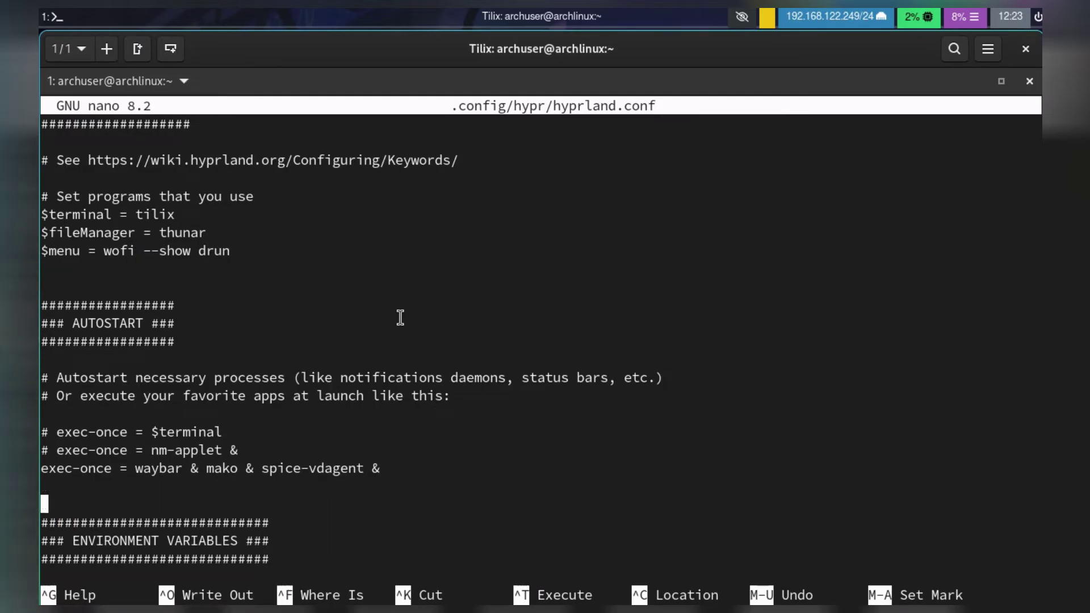
key("Up")
key("Up")
key("Right")
key("Right")
key("Right")
key("Right")
key("Right")
key("Right")
key("Right")
key("Right")
key("Right")
key("Right")
key("Right")
key("Right")
key("Right")
key("Right")
key("Right")
key("Right")
key("Right")
key("Right")
key("Right")
key("Right")
key("Right")
key("Right")
Add 'nm-applet --indicator' to the exec-once autostart line and save the config.
type("nm")
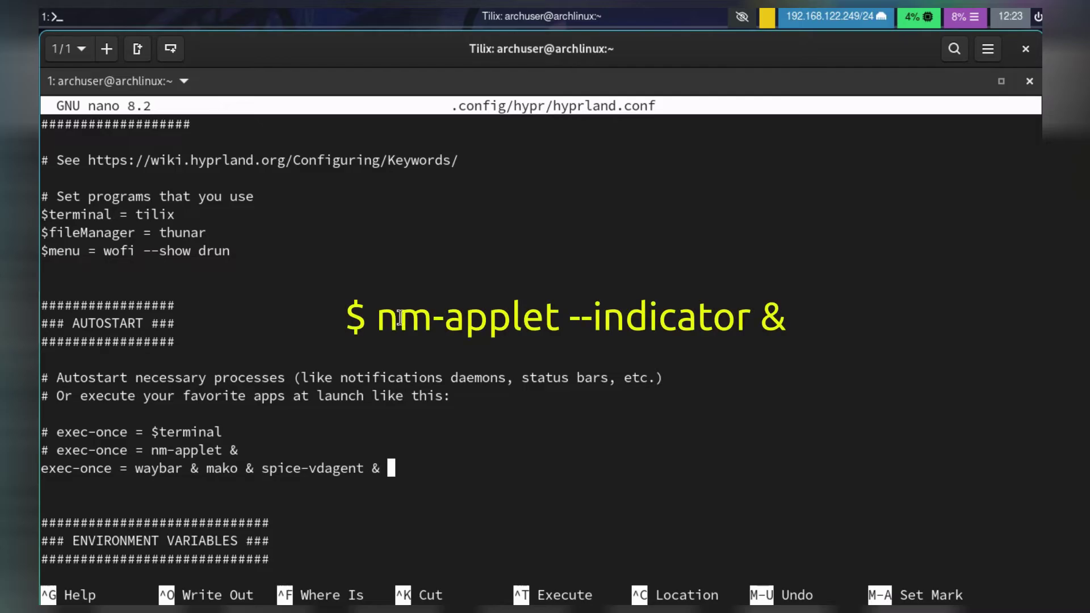
type("-applet --indicator")
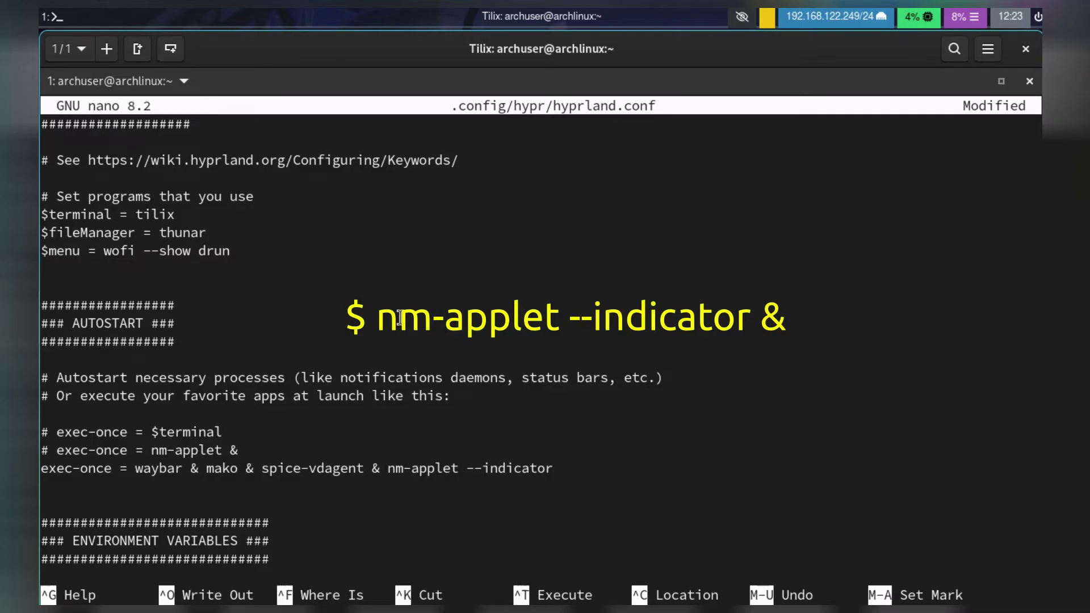
left_click_drag(388, 468, 554, 468)
left_click(554, 467)
key("ctrl+s")
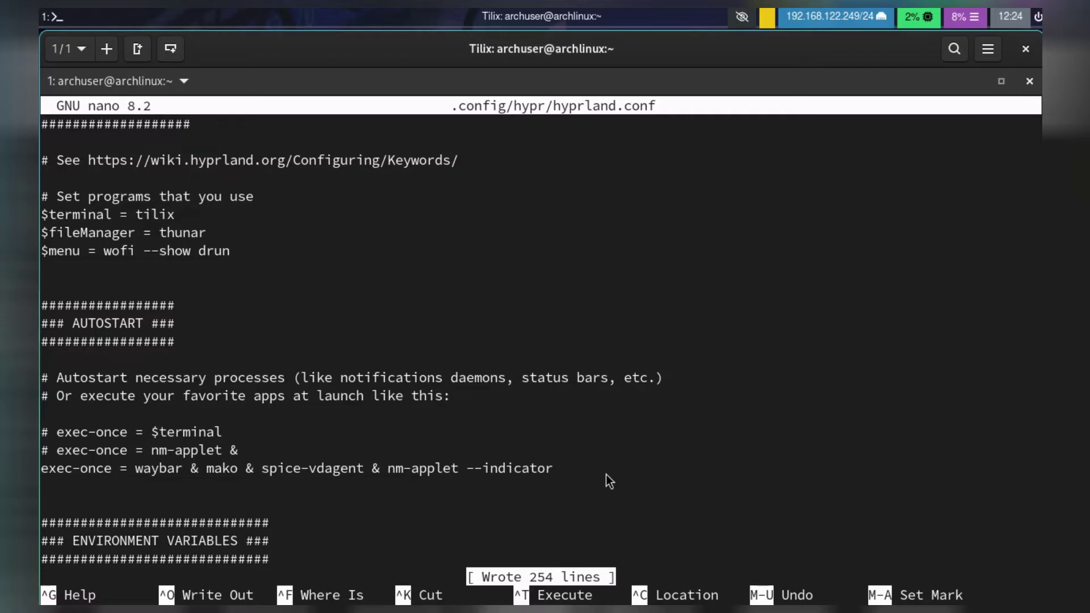
key("ctrl+x")
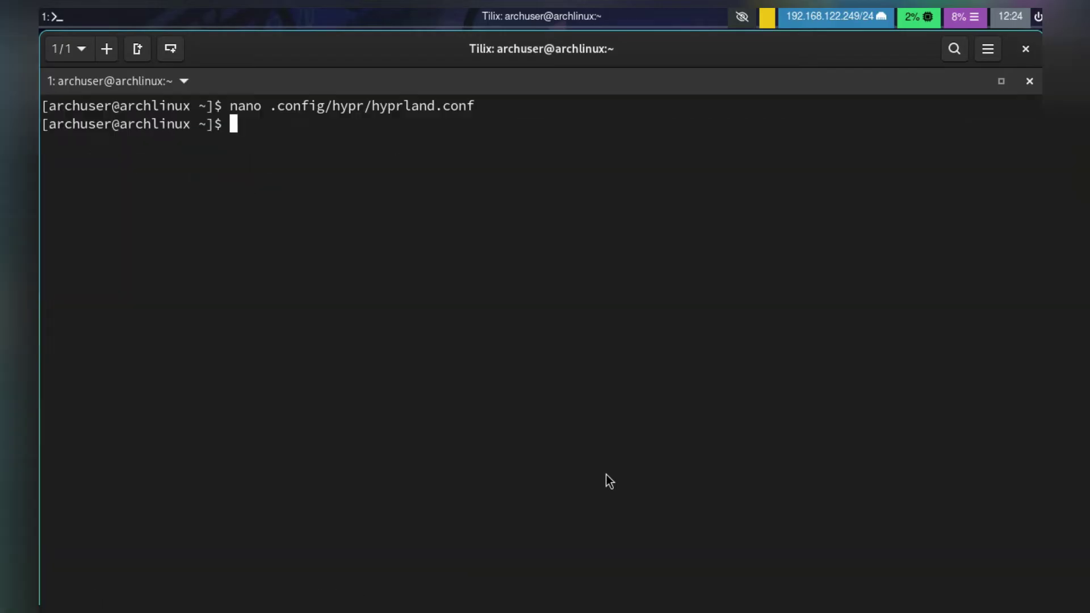
Open the Waybar config at .config/waybar/config in nano.
type("nano .con")
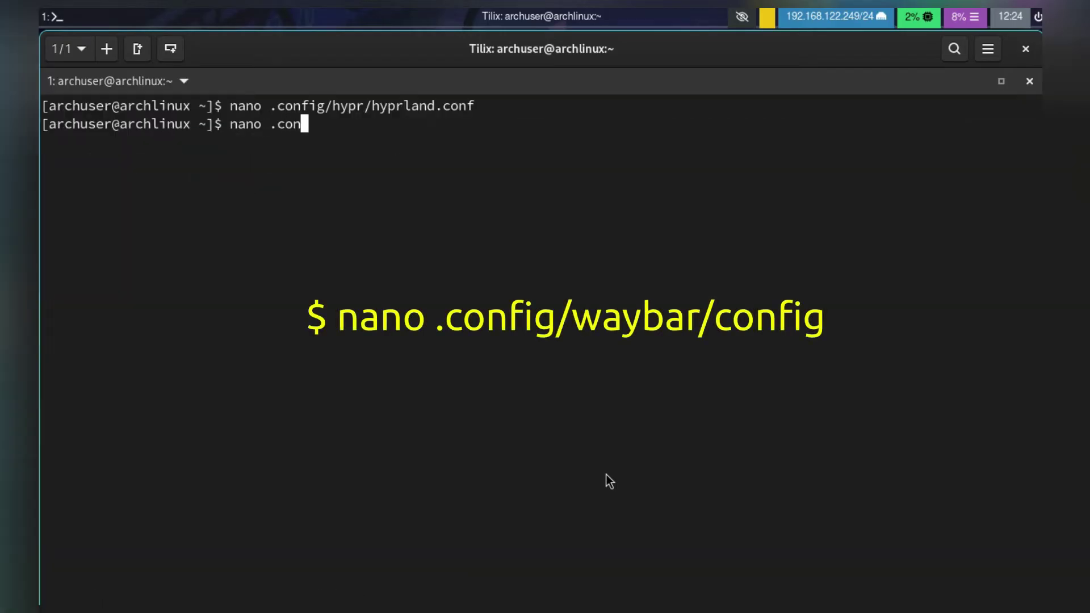
key("Tab")
type("way")
key("Tab")
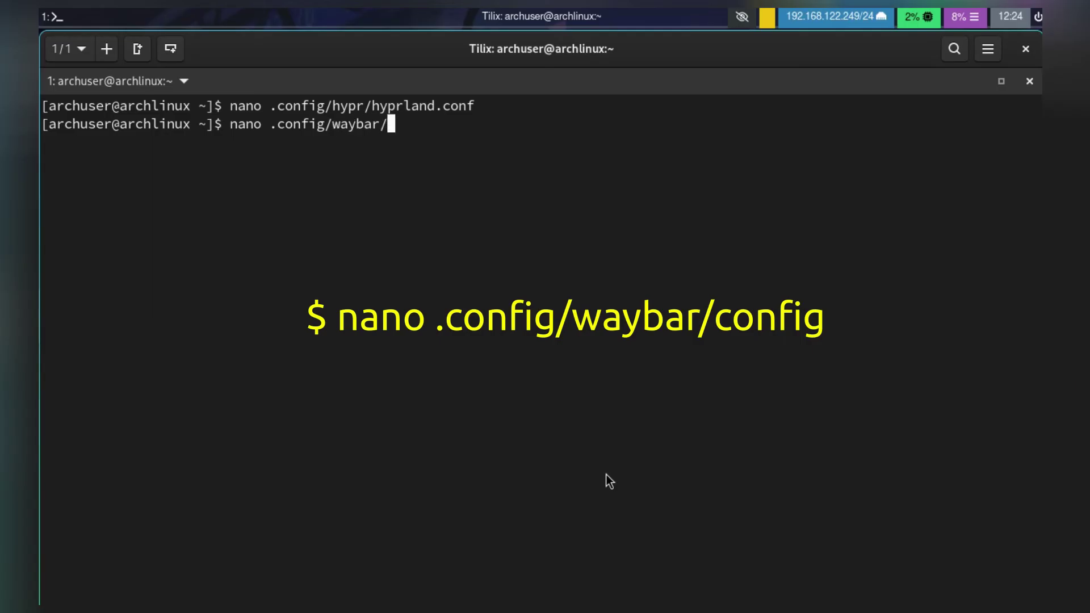
type("co")
key("Tab")
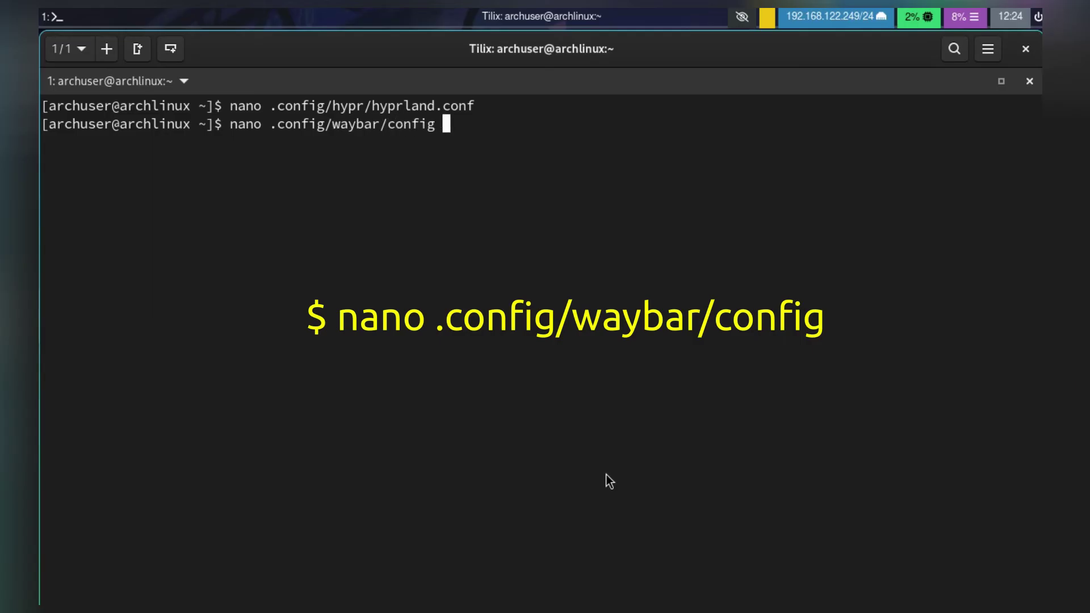
key("Return")
Find the tray entry in the modules-right list.
scroll(127, 415, "down", 6)
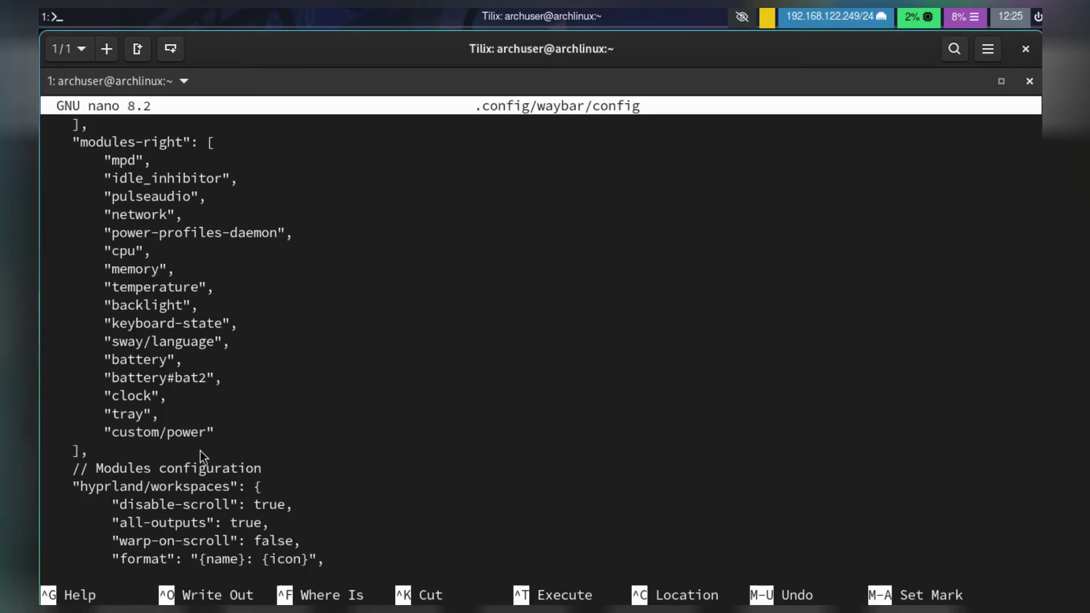
key("Down")
key("Down")
key("Down")
key("Down")
key("Down")
key("Down")
key("Down")
key("Down")
key("Down")
key("Down")
key("Down")
key("Down")
key("Down")
key("Down")
key("Down")
key("Down")
key("Down")
key("Up")
key("Up")
key("Left")
key("Left")
key("Left")
key("Left")
key("Left")
key("Left")
key("Left")
key("Right")
key("Right")
key("Right")
key("Right")
key("Right")
key("Right")
key("Right")
key("Up")
key("Up")
key("Up")
key("Up")
key("Up")
key("Up")
key("Up")
key("Up")
key("Up")
key("Up")
key("Up")
key("Up")
key("Up")
key("Up")
key("Up")
key("Up")
key("Up")
key("Up")
key("Up")
key("Up")
key("Up")
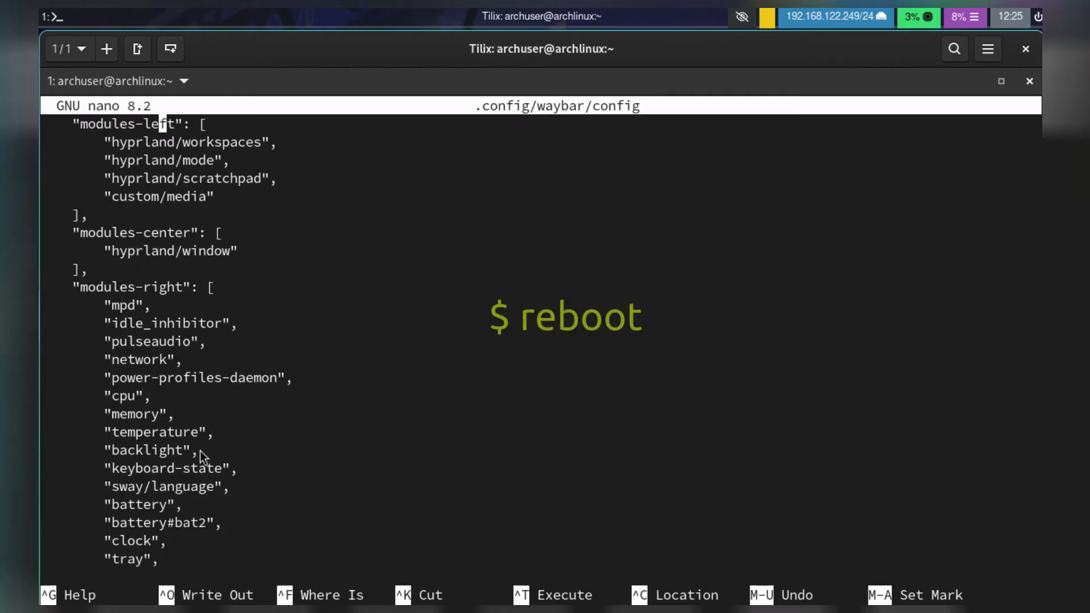
key("Down")
key("Down")
key("Down")
key("Down")
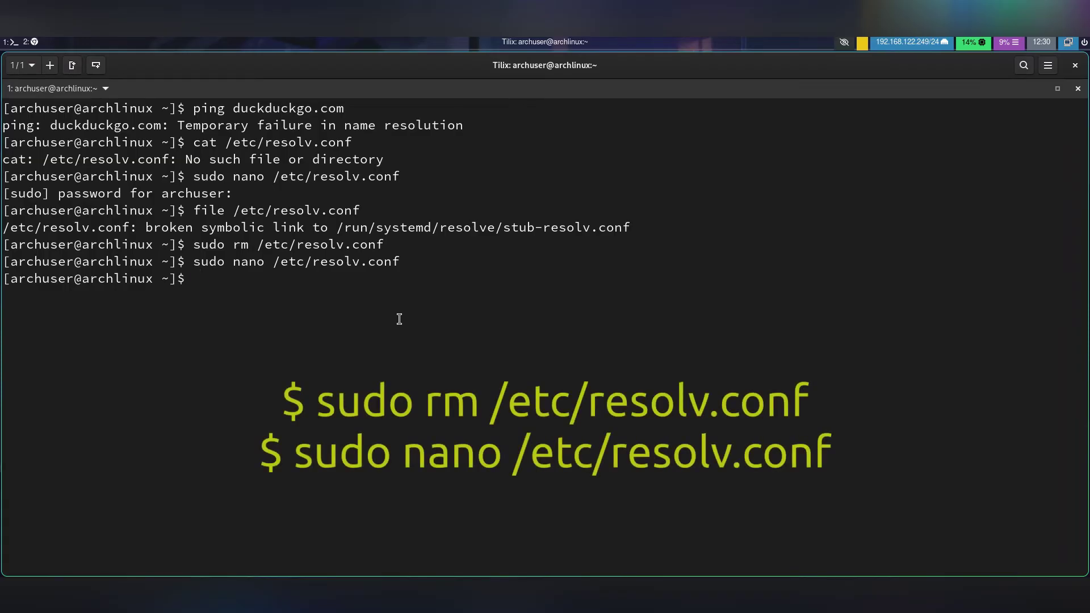
Retry the duckduckgo.com ping, then open /etc/resolv.conf in nano.
key("Up")
key("Up")
key("Up")
key("Up")
key("Up")
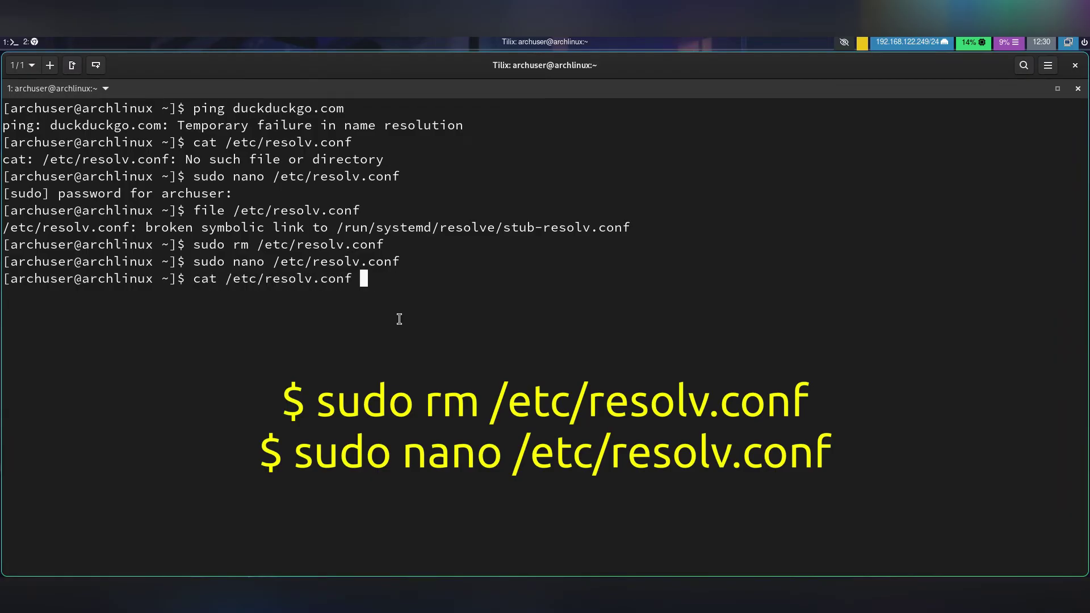
key("Up")
key("Return")
type("/")
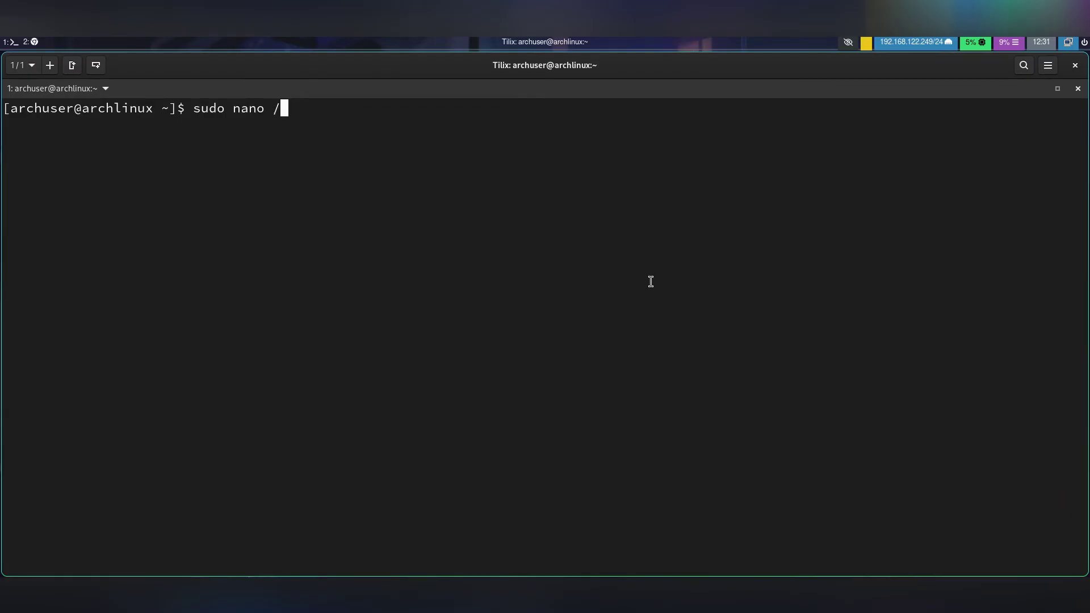
type("etc/resolv.conf")
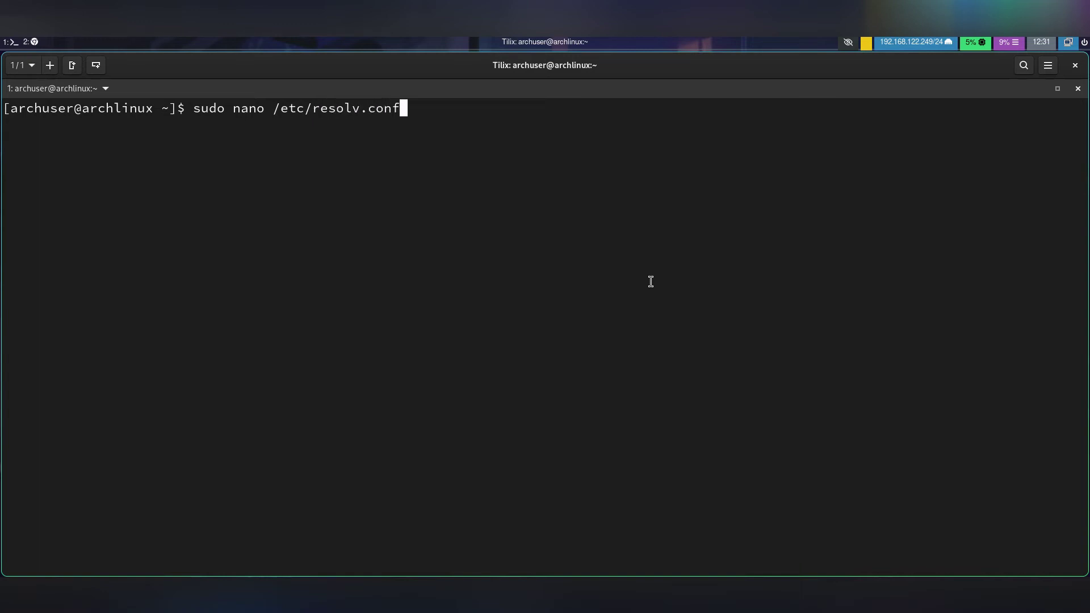
key("Return")
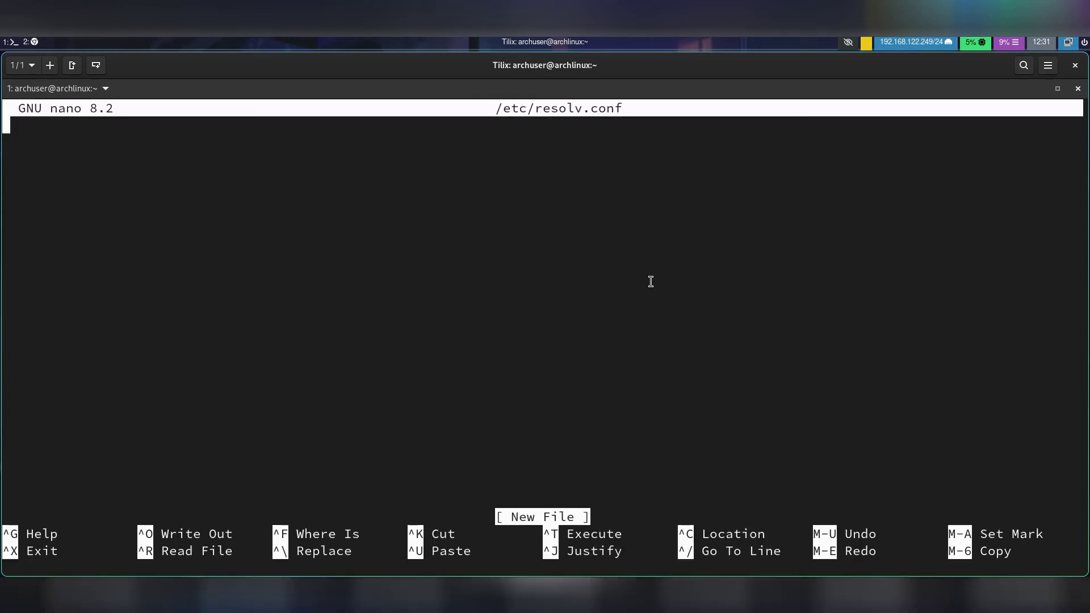
Enter nameservers 127.0.0.1, 9.9.9.9 and 1.1.1.1 and save resolv.conf.
type("nameserver 127.0.0.1")
key("Return")
type("nameserver 9.9.9.9")
key("Return")
type("nameserver 1.1.1.1")
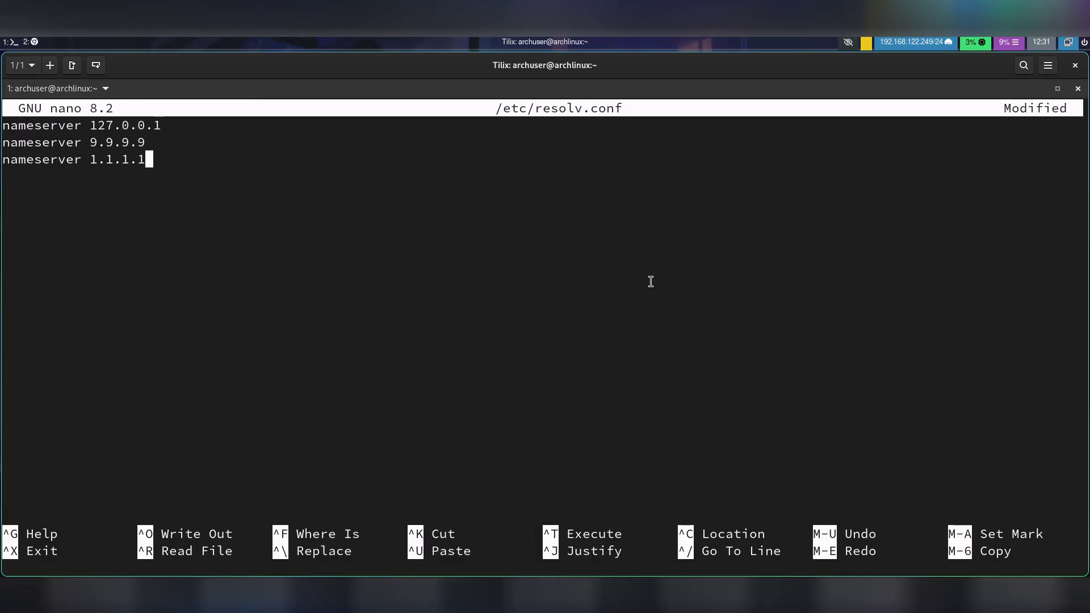
key("ctrl+o")
key("Return")
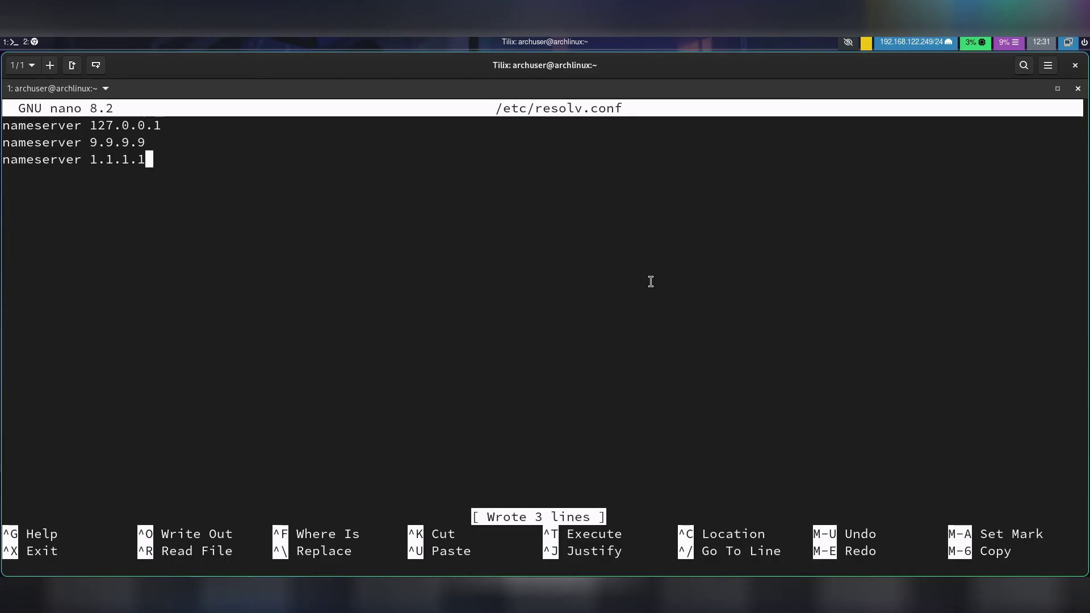
Leave nano, restart NetworkManager with the account password, and ping duckduckgo.com successfully.
key("ctrl+x")
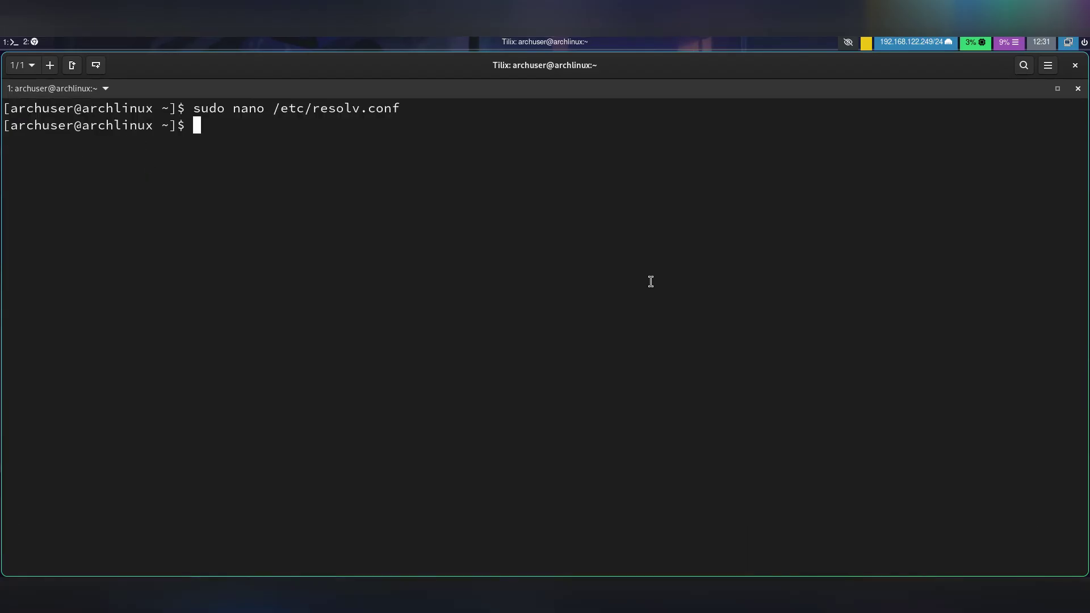
key("Up")
key("Up")
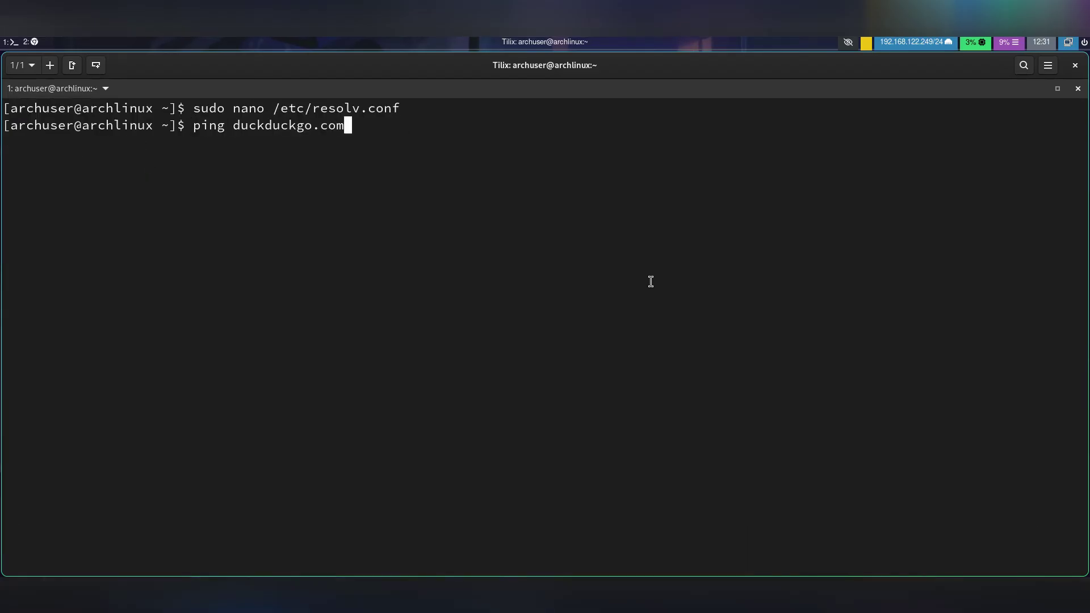
key("Up")
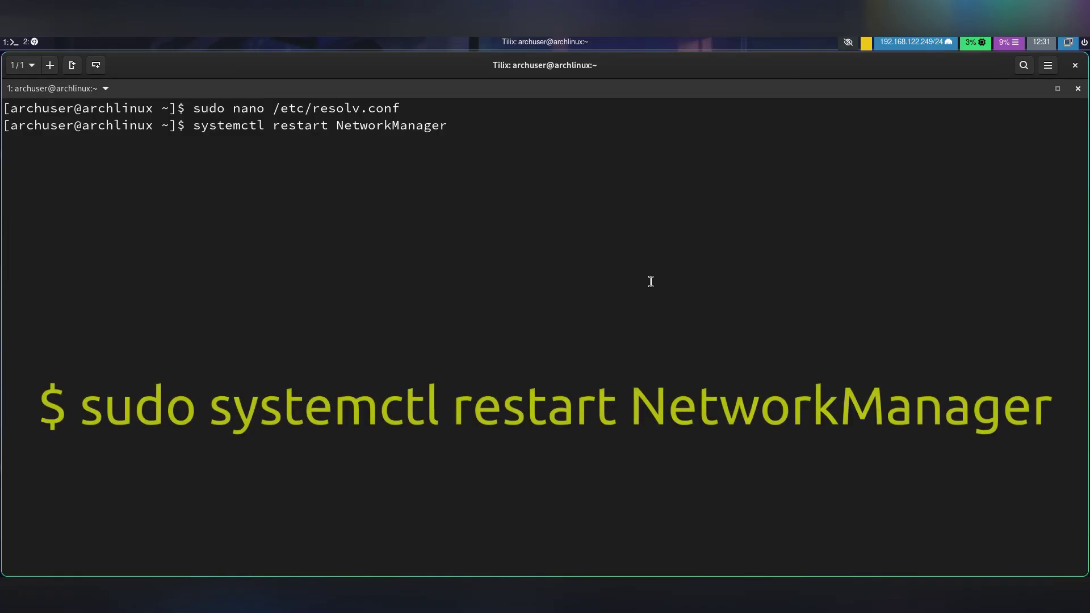
key("Return")
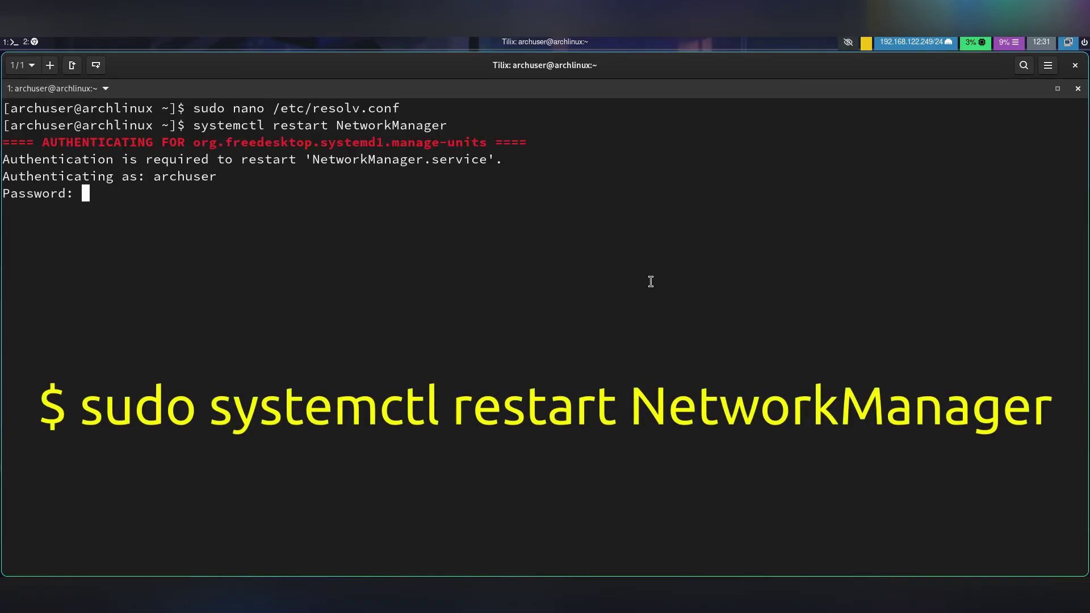
key("Return")
type("ping duckduckgo.com")
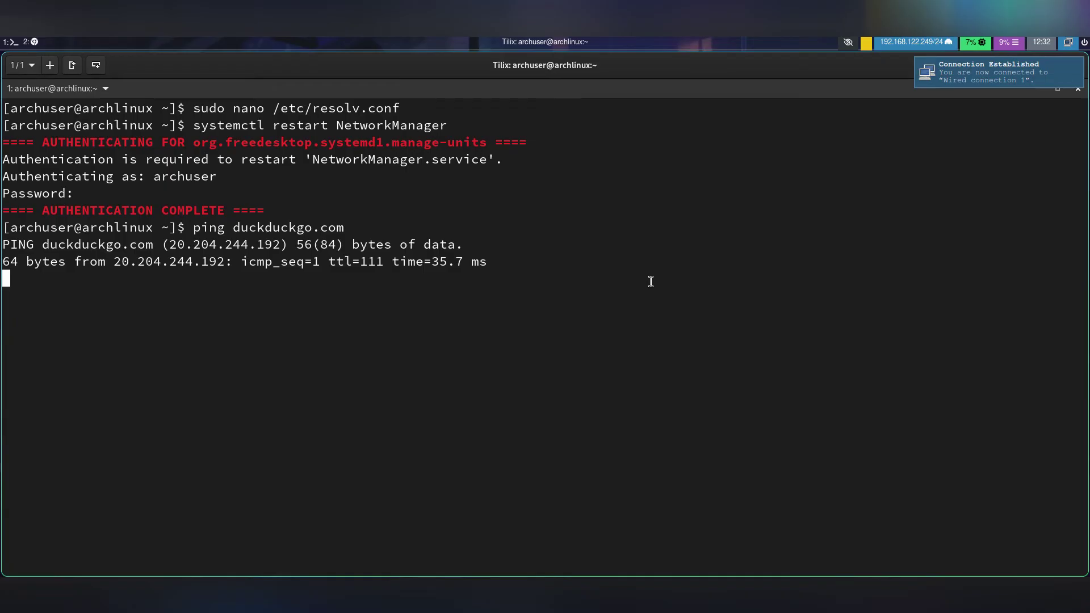
key("super+2")
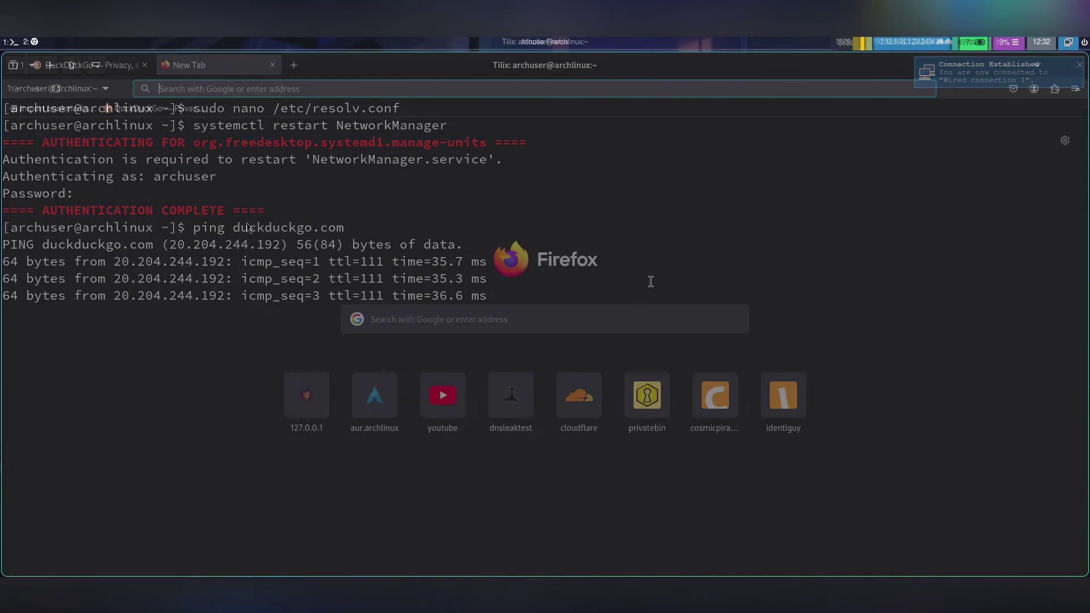
Go to the AUR site from Firefox's shortcut tile and search 'paru', choosing paru-bin.
left_click(361, 397)
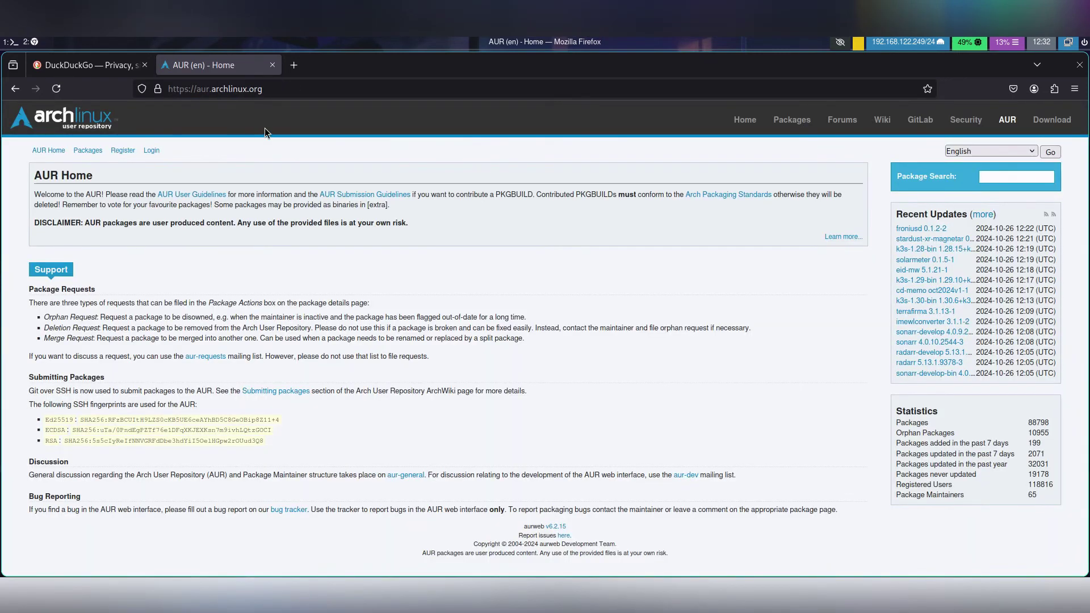
left_click(1016, 177)
type("paru")
left_click(1006, 204)
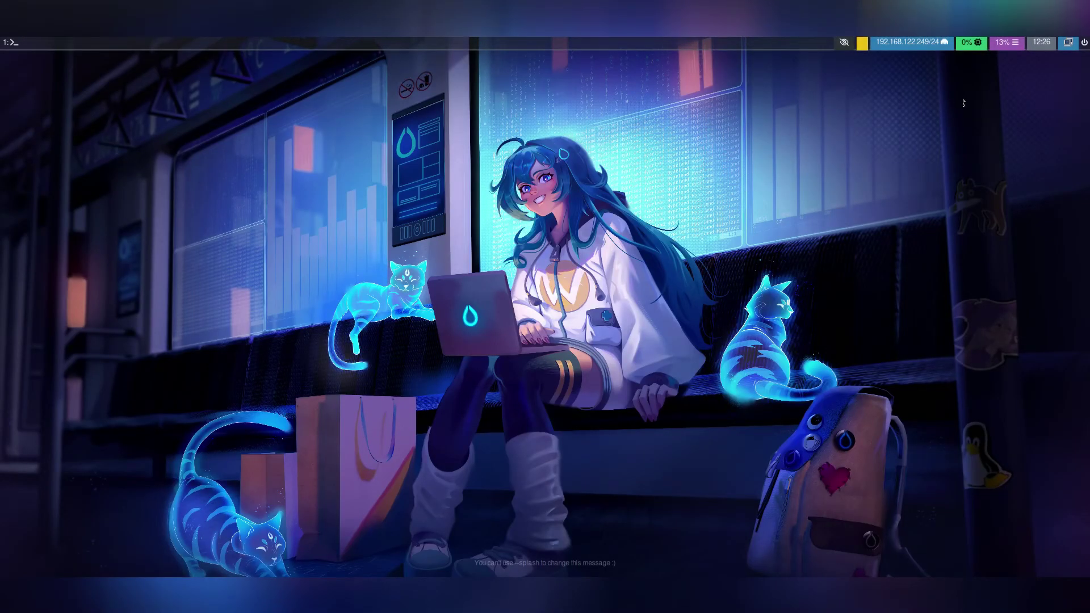
View Wired connection 1 details (IP 192.168.122.249, DNS 192.168.122.1) from the tray applet, then close them.
left_click(1073, 44)
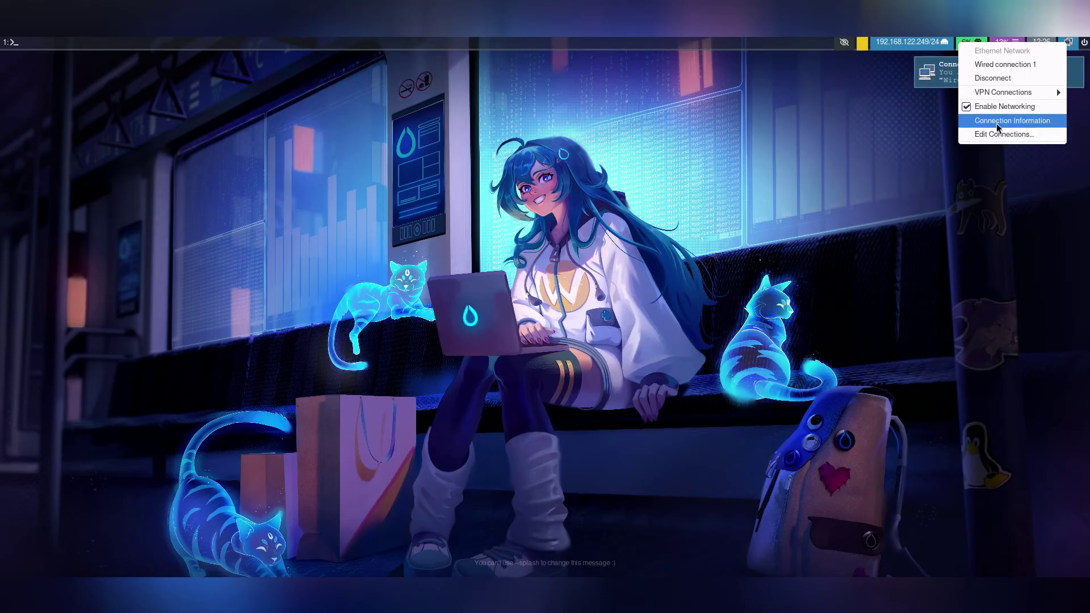
left_click(1005, 121)
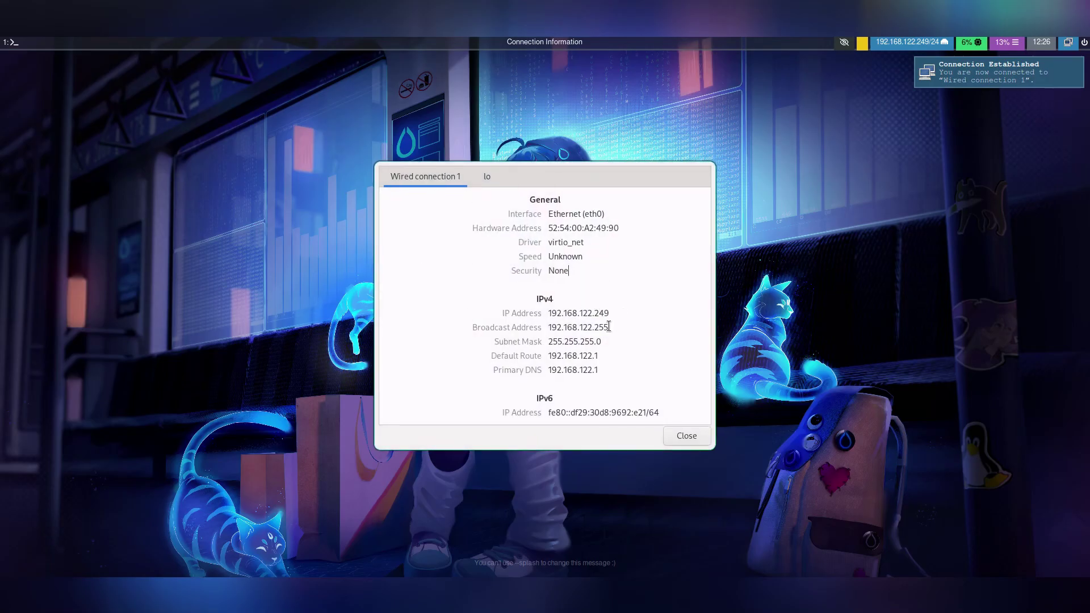
key("Escape")
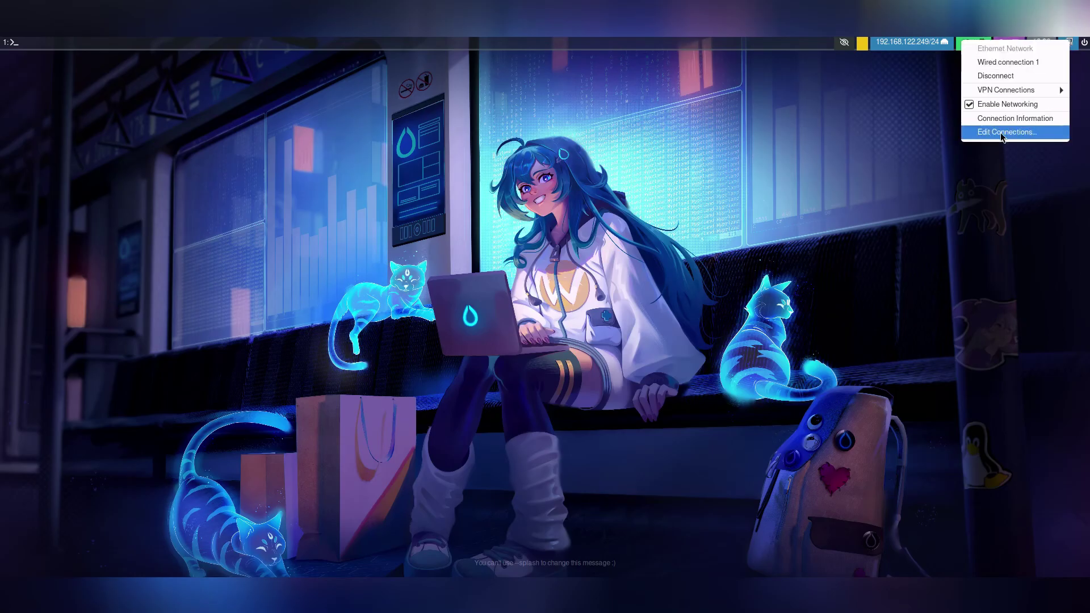
left_click(1016, 134)
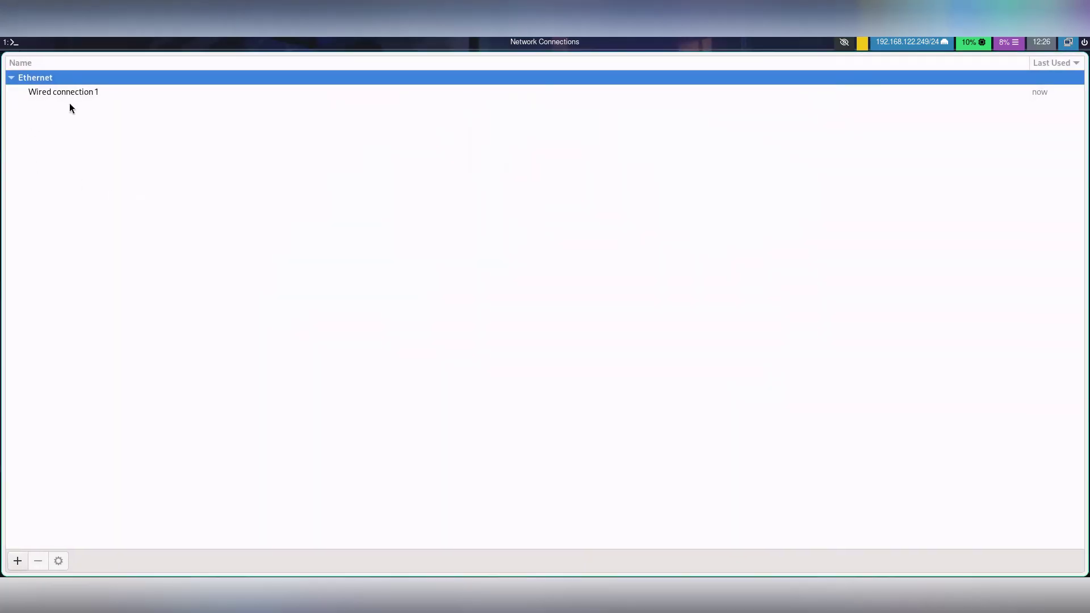
Edit Wired connection 1 and review its 802.1X Security tab, leaving 802.1X unused.
left_click(77, 96)
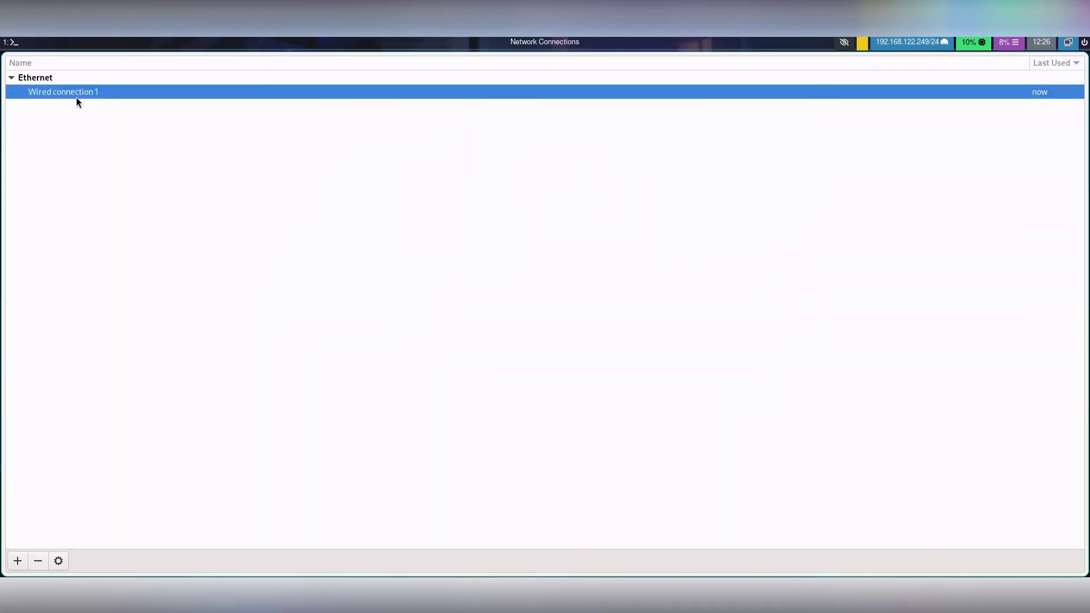
left_click(59, 561)
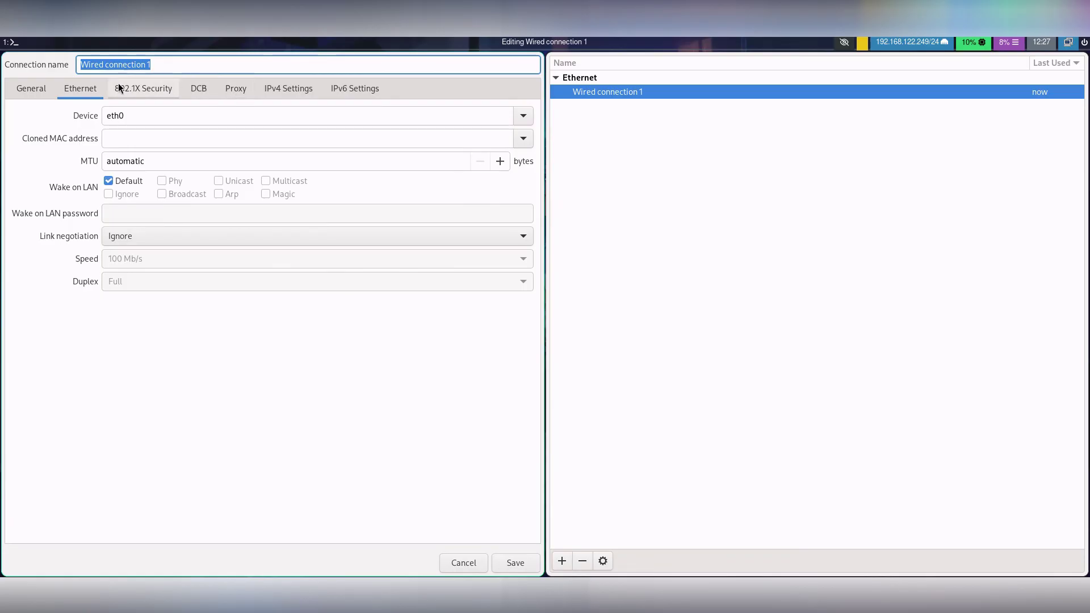
left_click(135, 85)
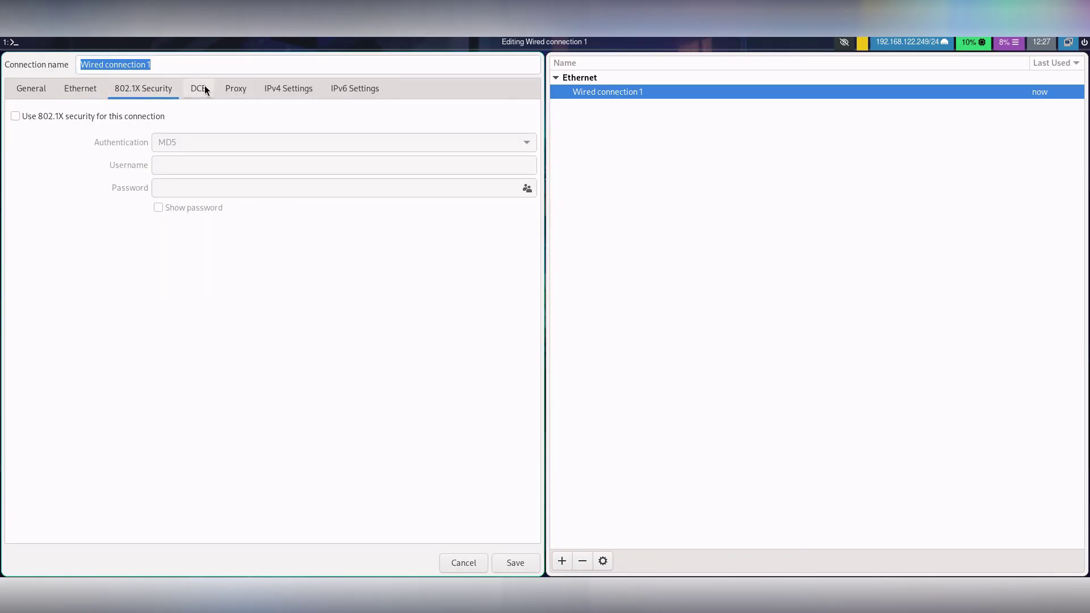